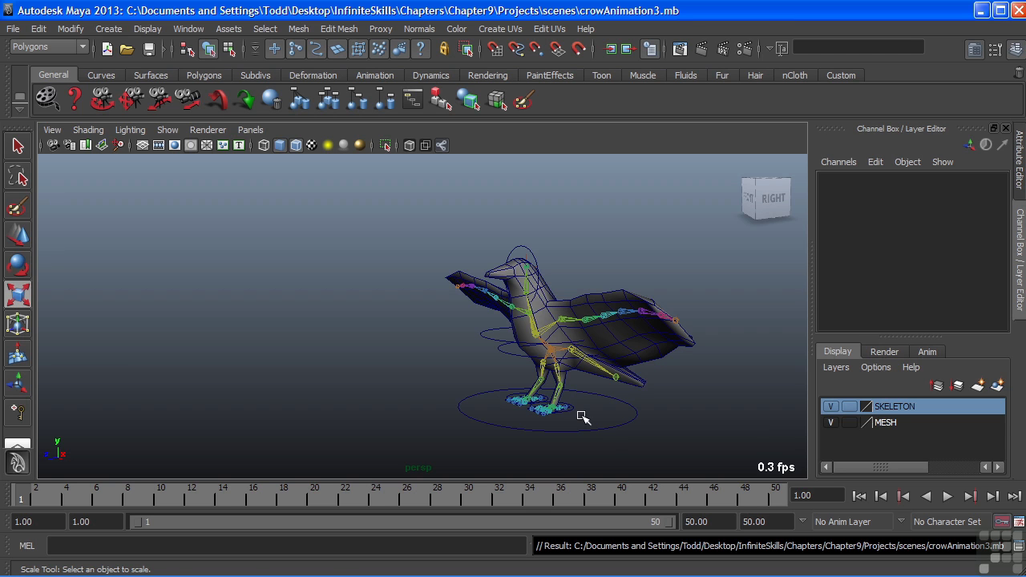
- Select crow_CTRL and open its animation curves in the Graph Editor
drag(583, 417, 603, 453)
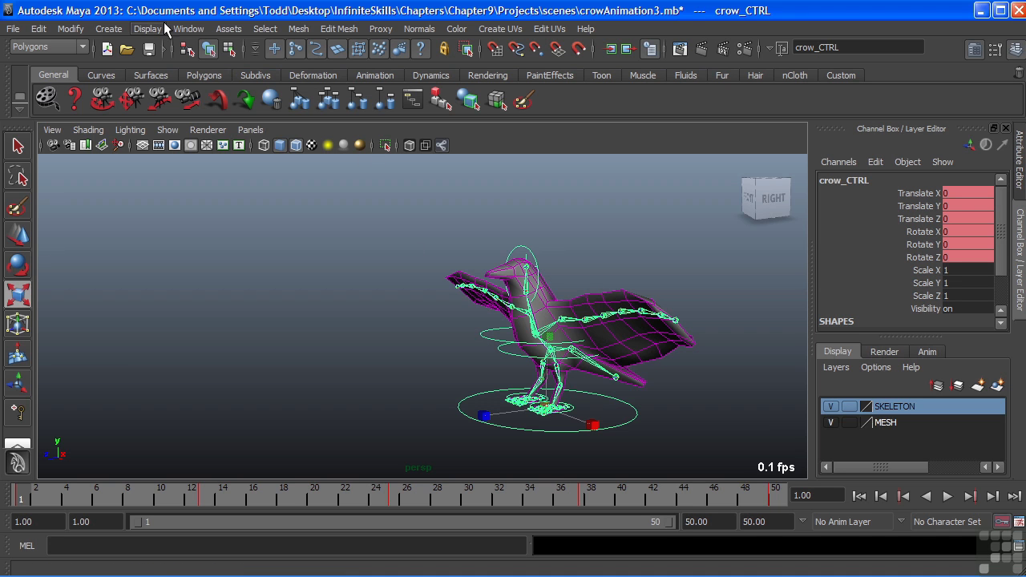
click(188, 30)
mouse_move(194, 83)
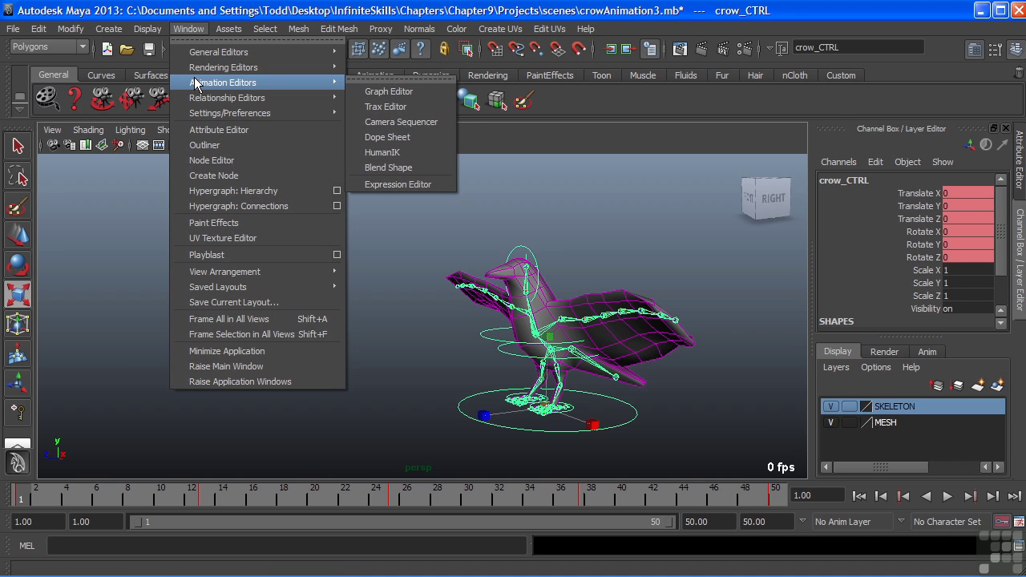
click(385, 91)
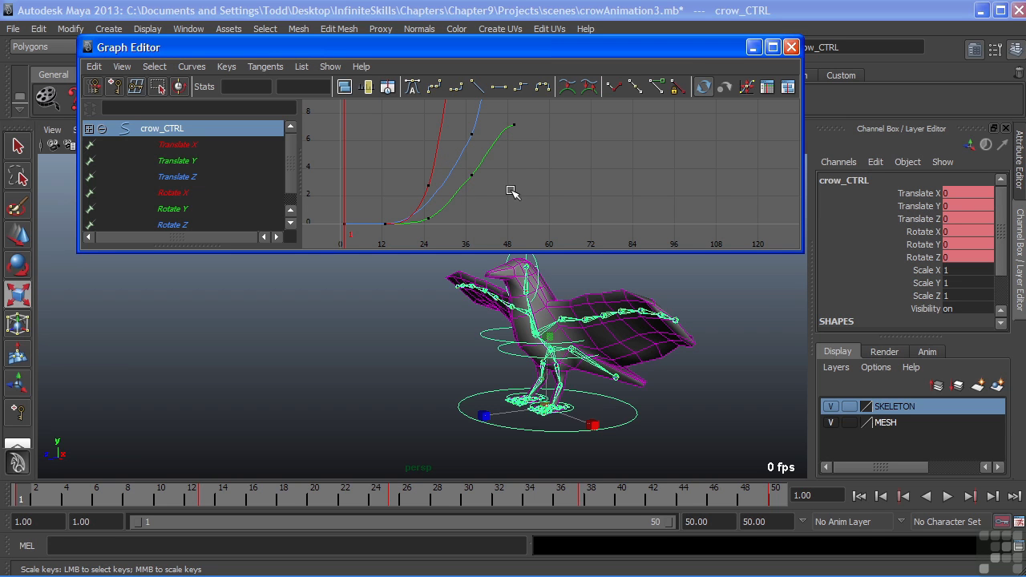
- Zoom the curve view out, reselect crow_CTRL, and enlarge the Graph Editor window
alt+right_drag(507, 186, 465, 178)
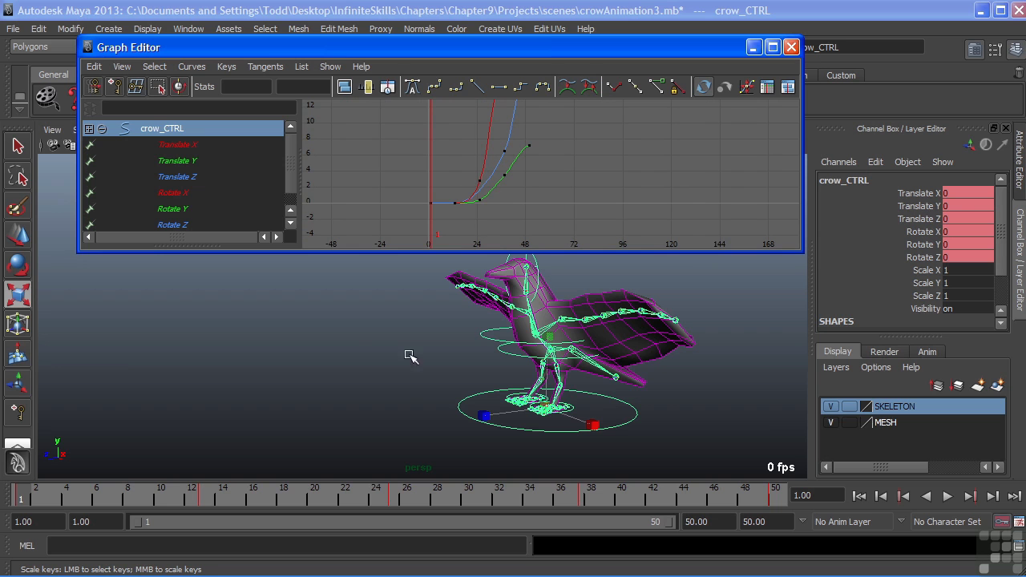
click(359, 334)
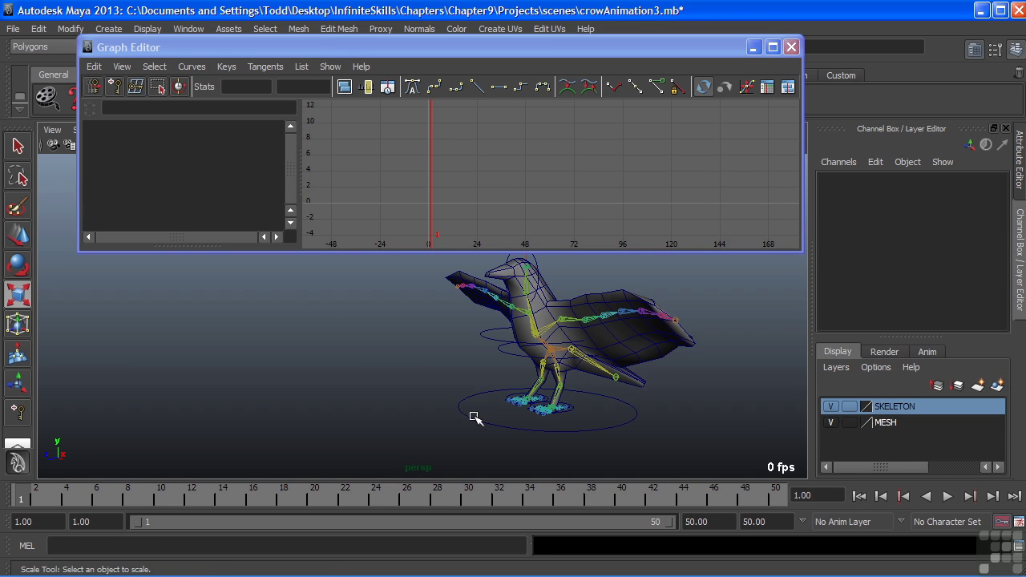
drag(474, 417, 494, 434)
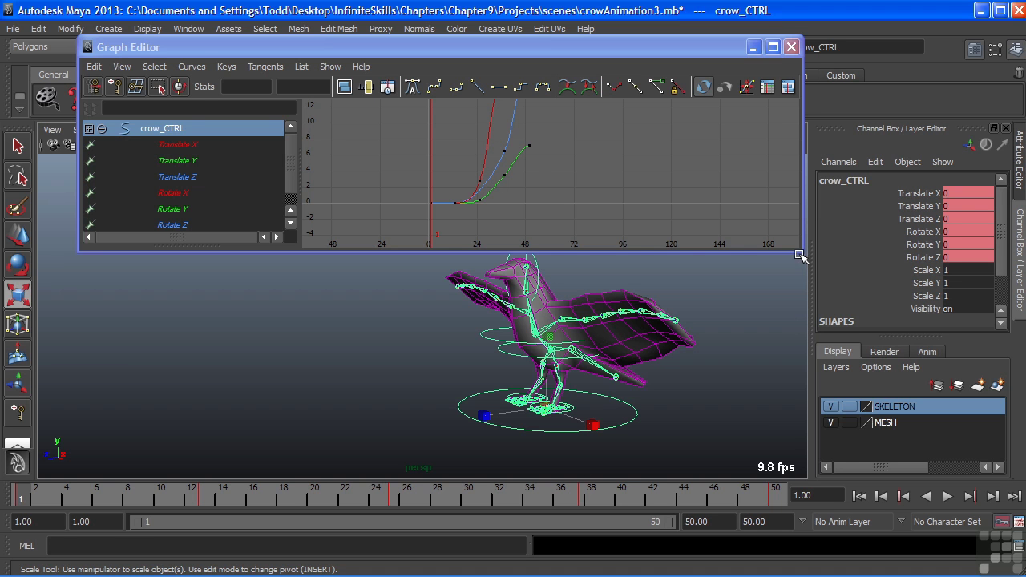
drag(801, 251, 892, 302)
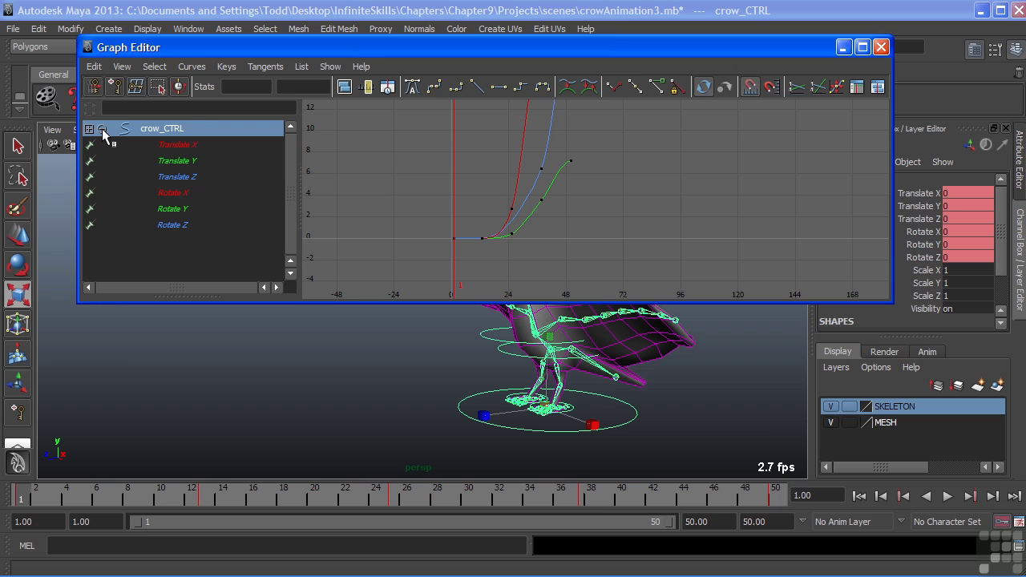
click(102, 129)
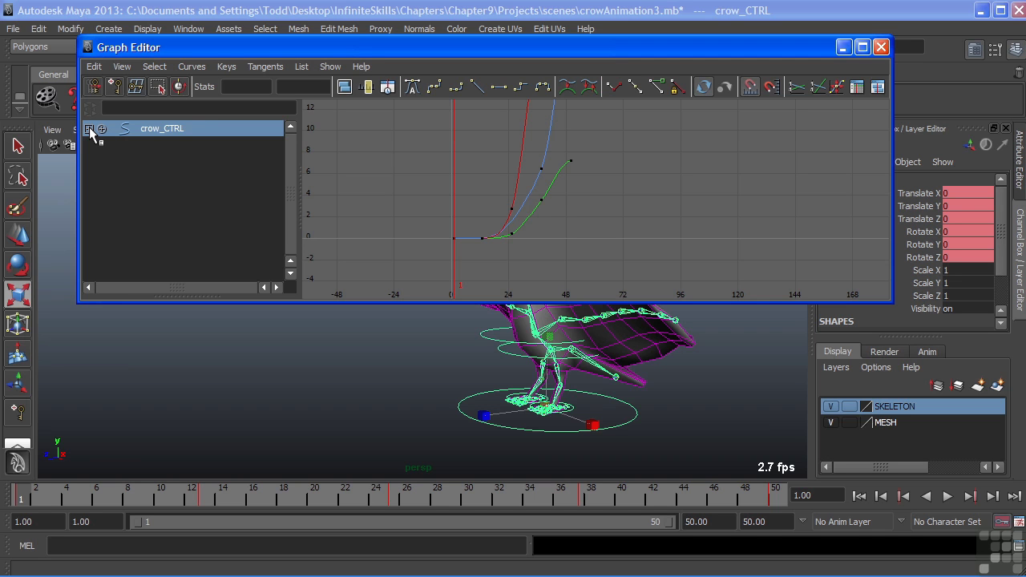
click(89, 129)
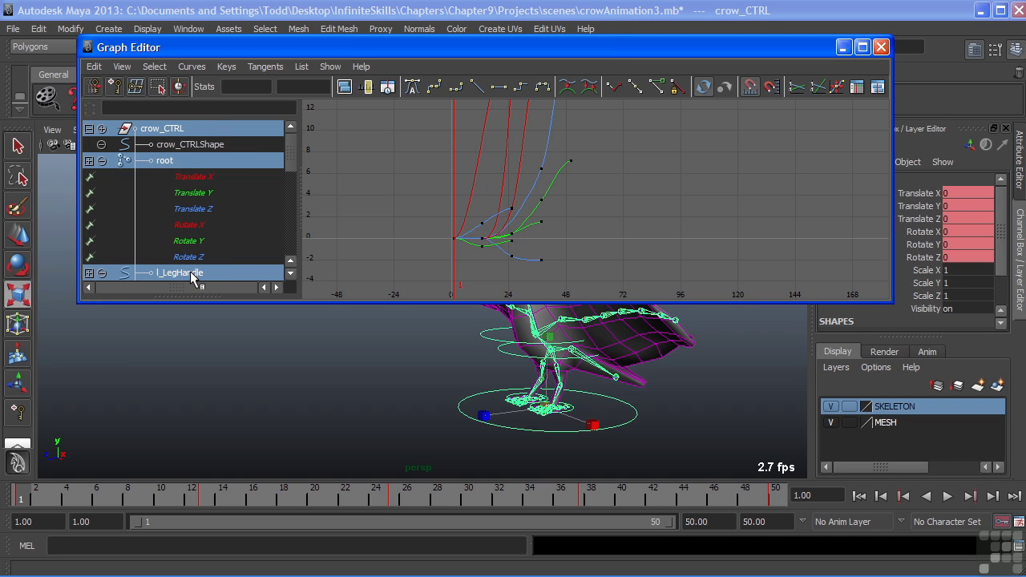
mouse_move(293, 162)
mouse_down()
mouse_move(290, 255)
mouse_move(281, 151)
mouse_up()
click(101, 161)
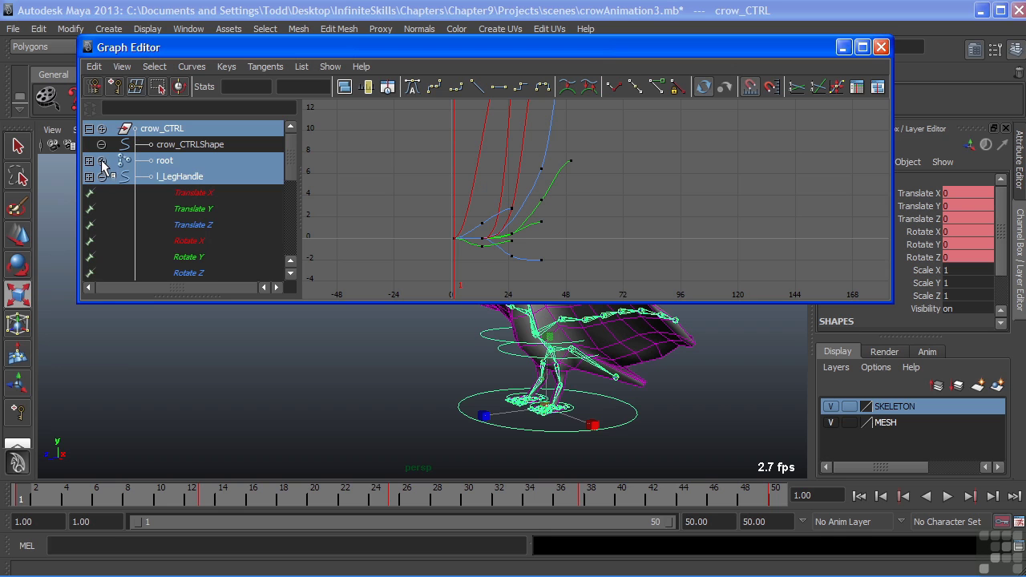
click(102, 162)
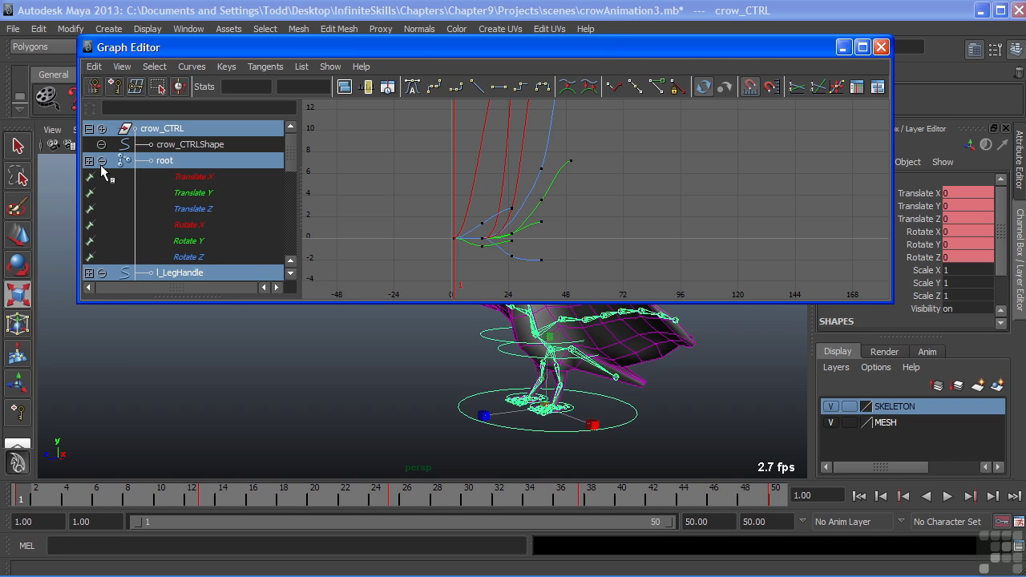
click(89, 129)
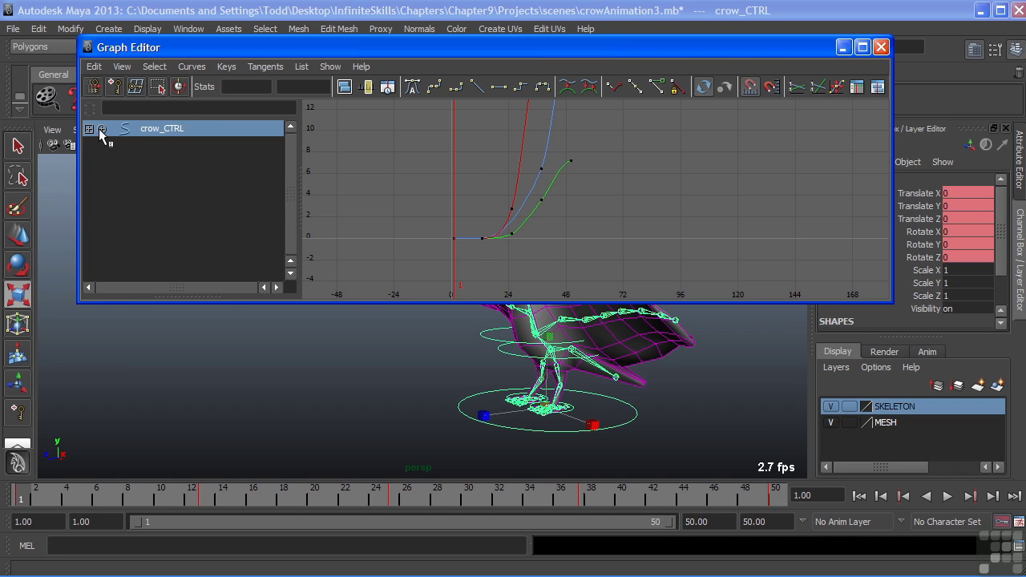
click(102, 129)
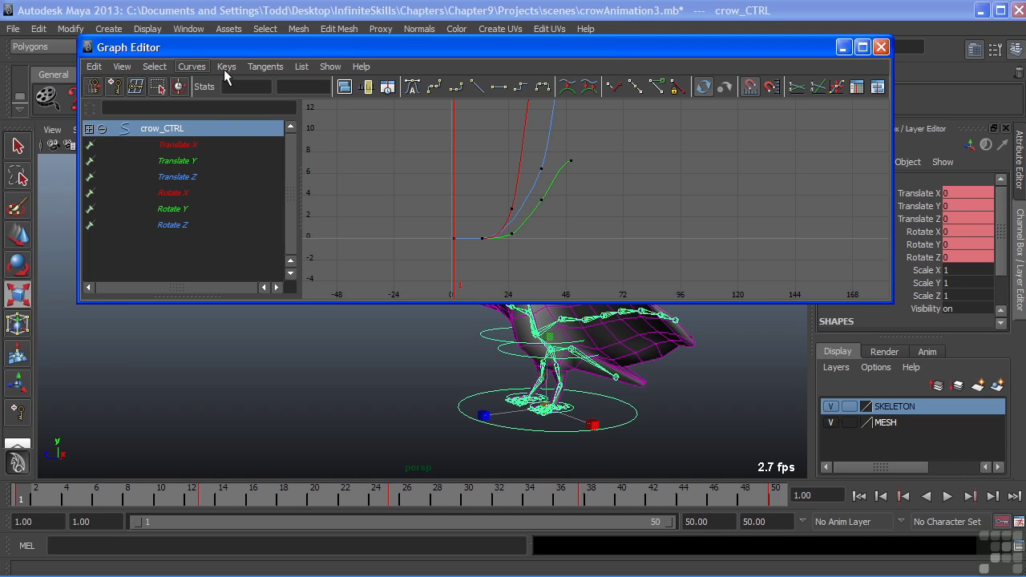
- Shift the Graph Editor window left and look through its Curves and display menus
drag(290, 45, 255, 45)
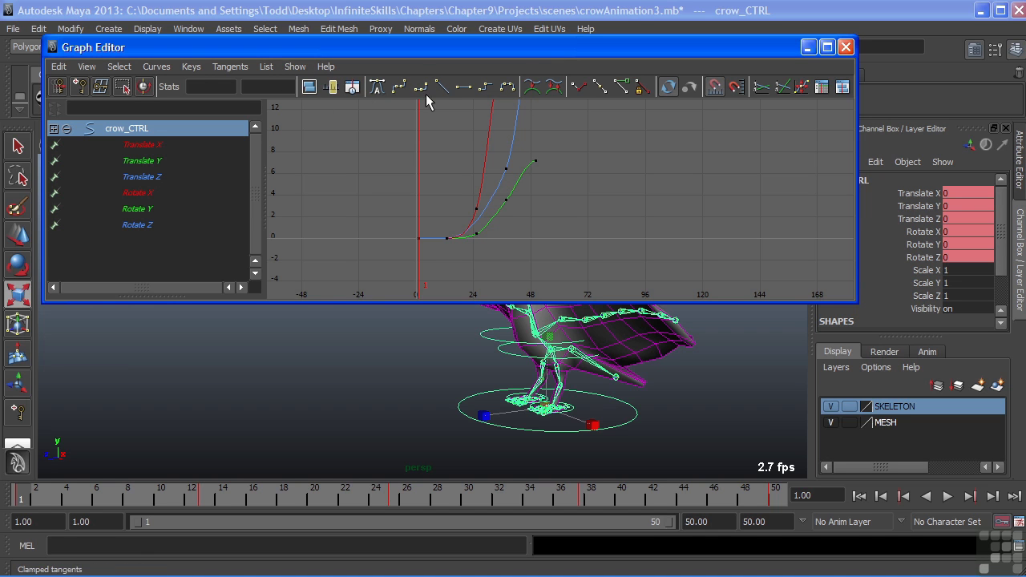
click(156, 66)
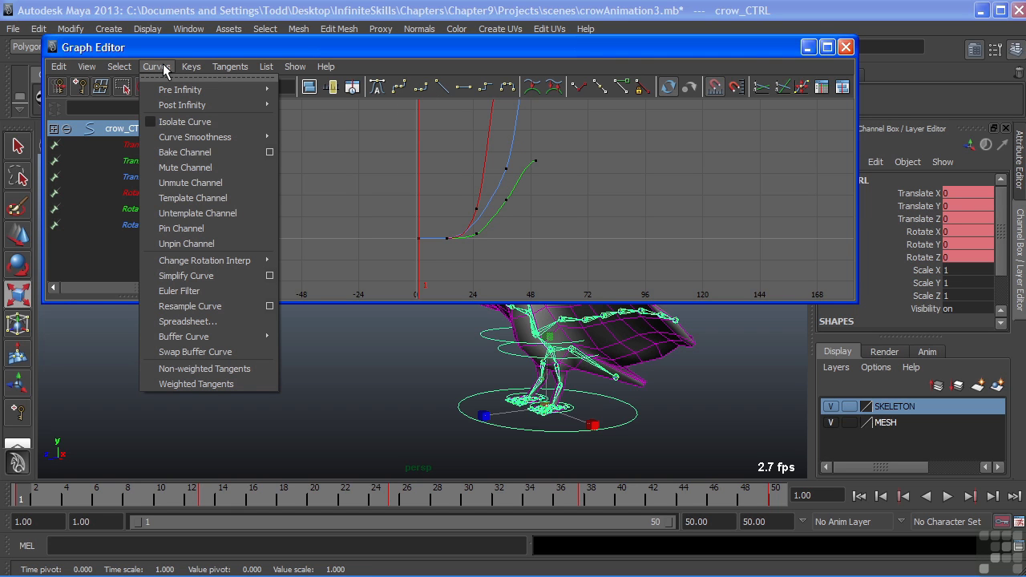
mouse_move(289, 68)
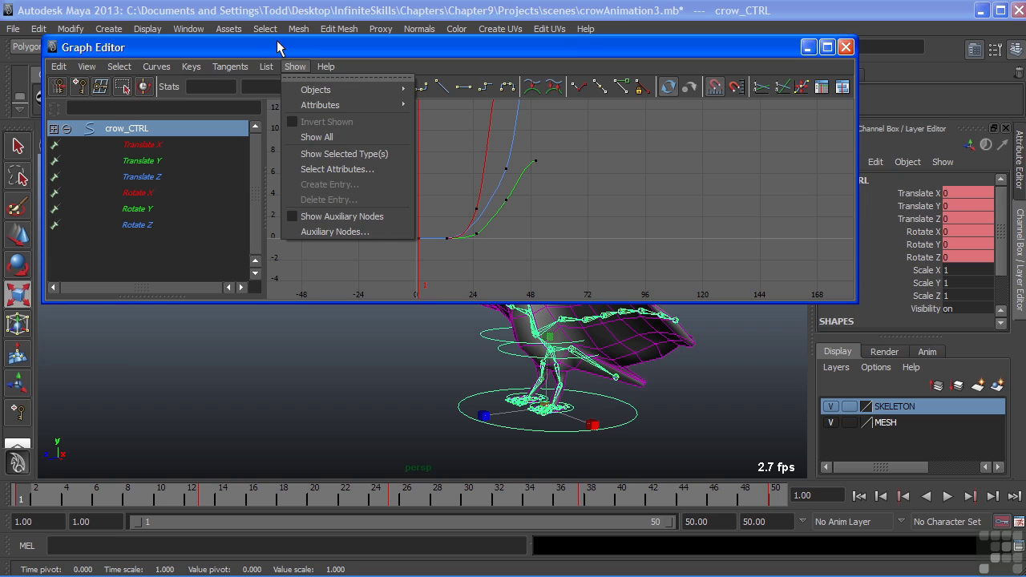
click(279, 48)
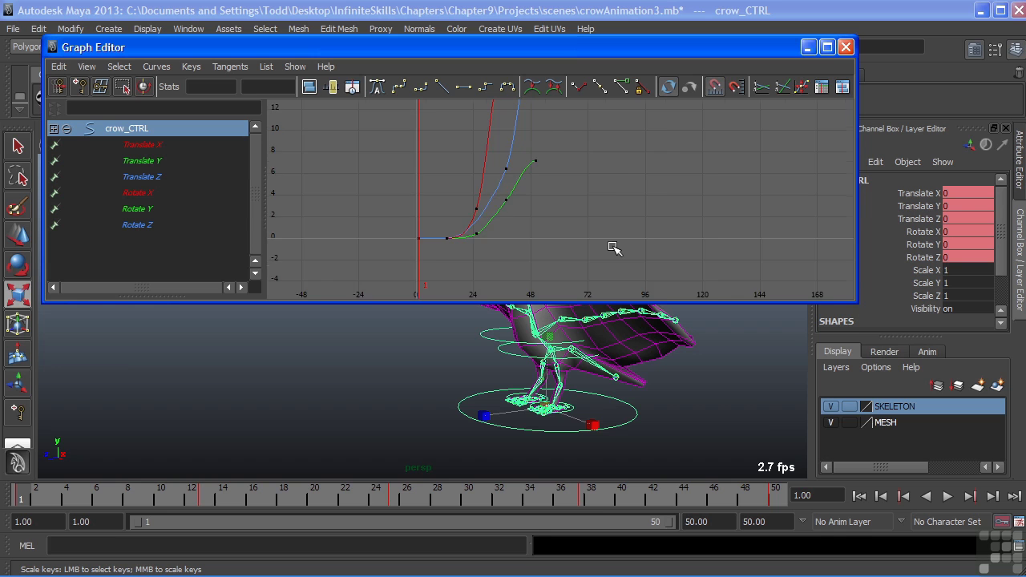
- Frame all curves, frame Translate X alone, reframe all crow_CTRL curves, and activate Scale Keys
key(a)
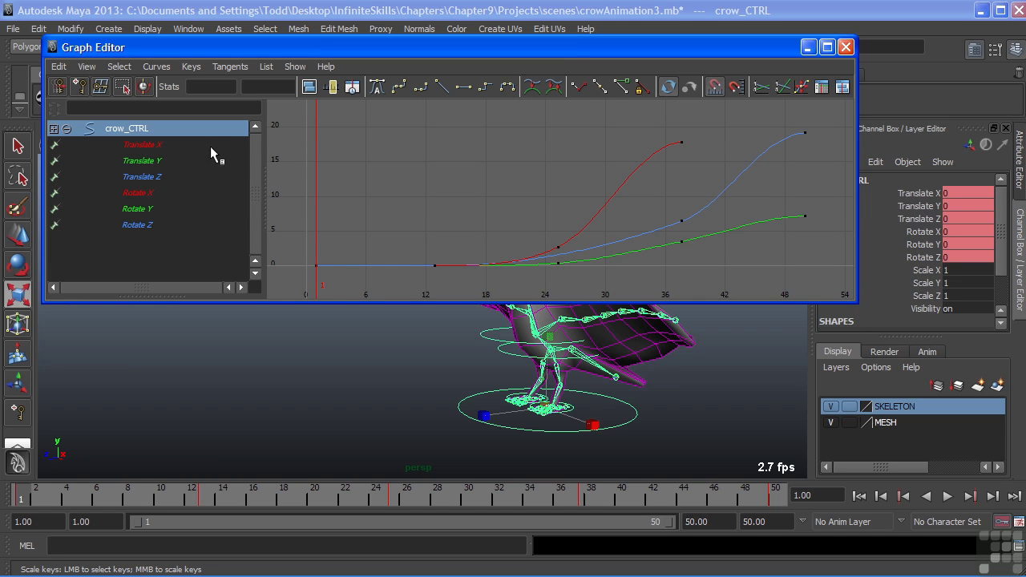
click(153, 145)
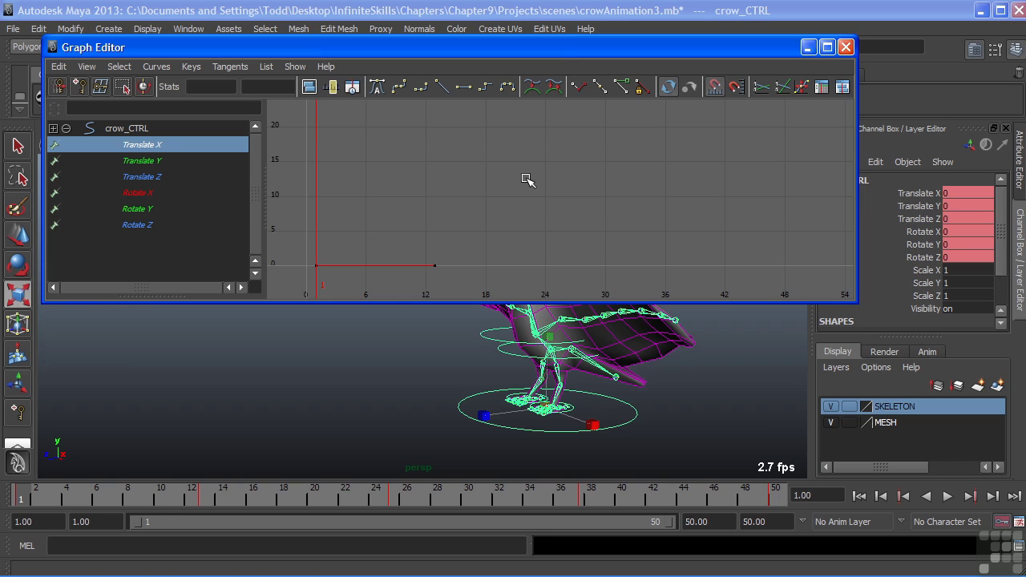
key(f)
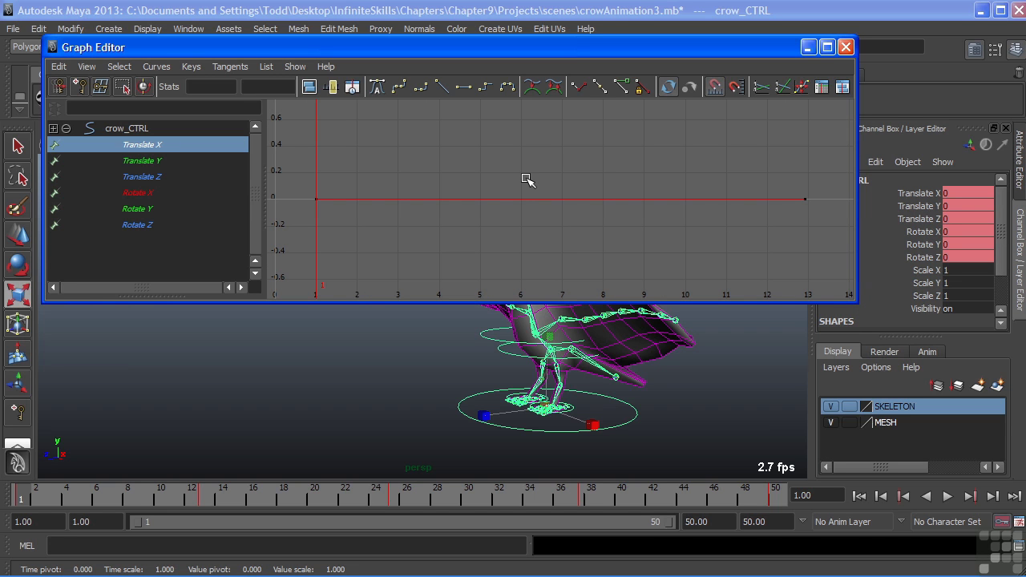
click(128, 130)
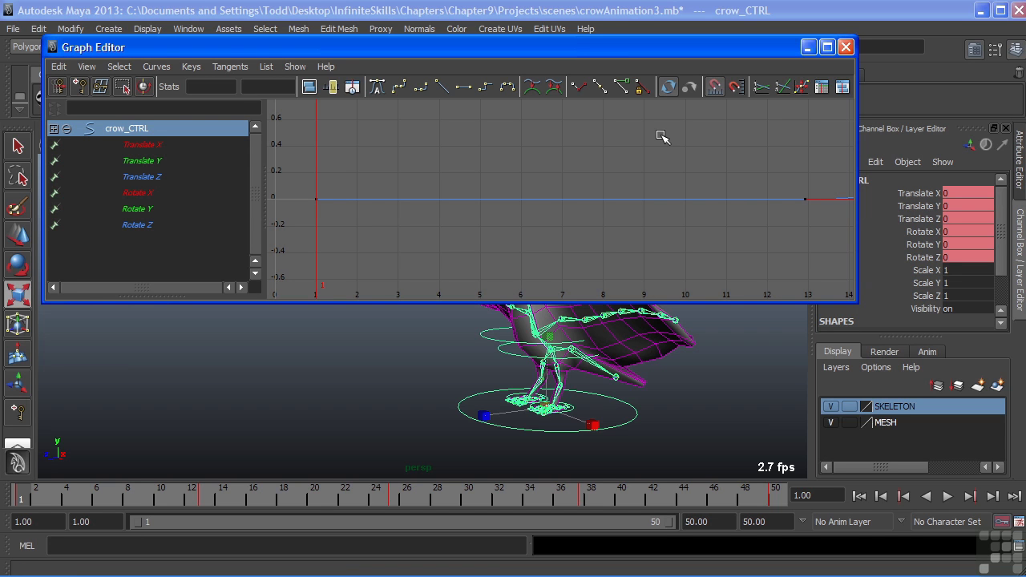
key(f)
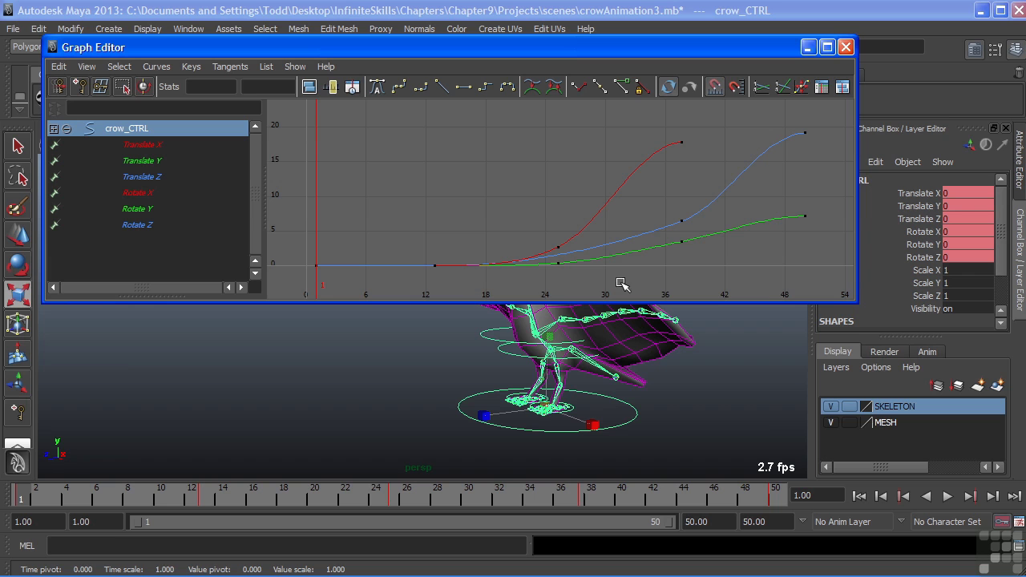
key(r)
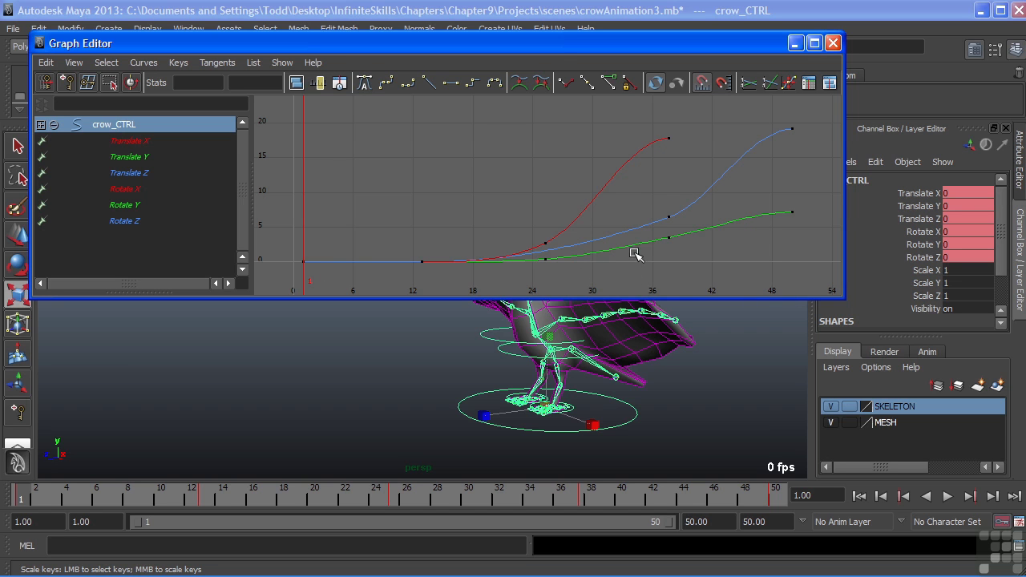
alt+right_drag(638, 255, 575, 258)
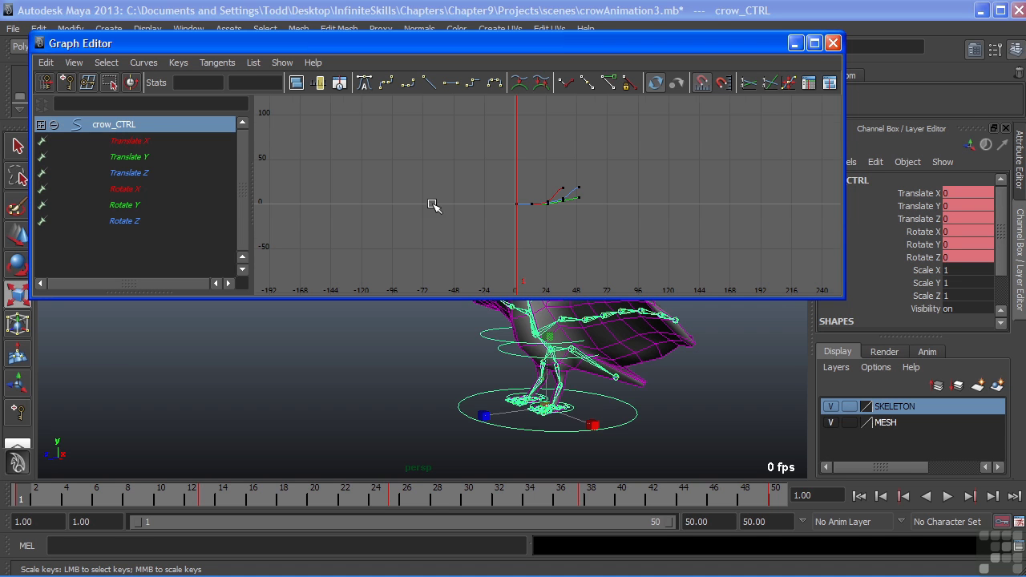
- Zoom in around frame 25 and select the Rotate X key at 25.28, value 2.766
alt+right_drag(431, 206, 625, 122)
alt+middle_drag(556, 191, 584, 191)
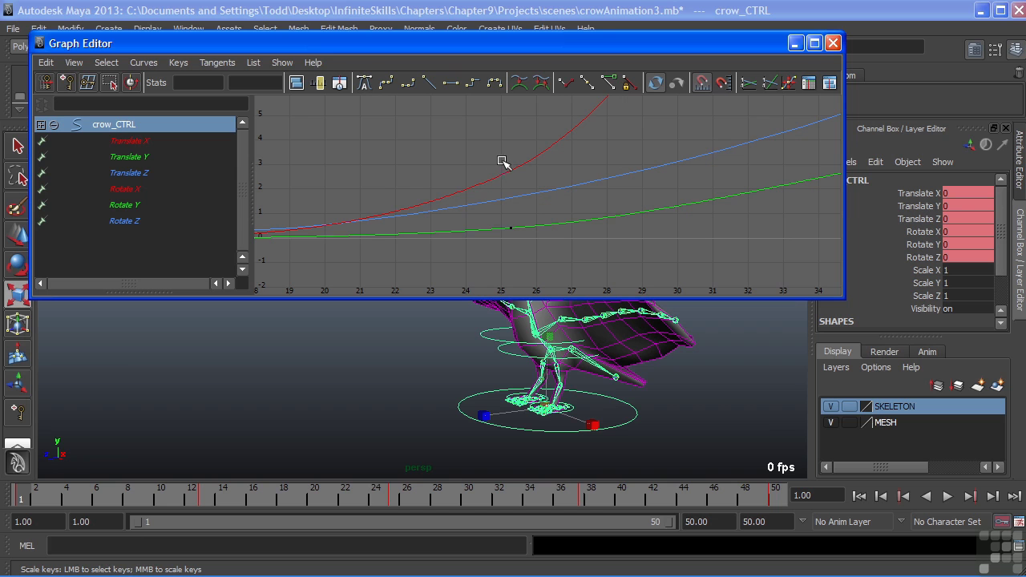
drag(471, 141, 548, 194)
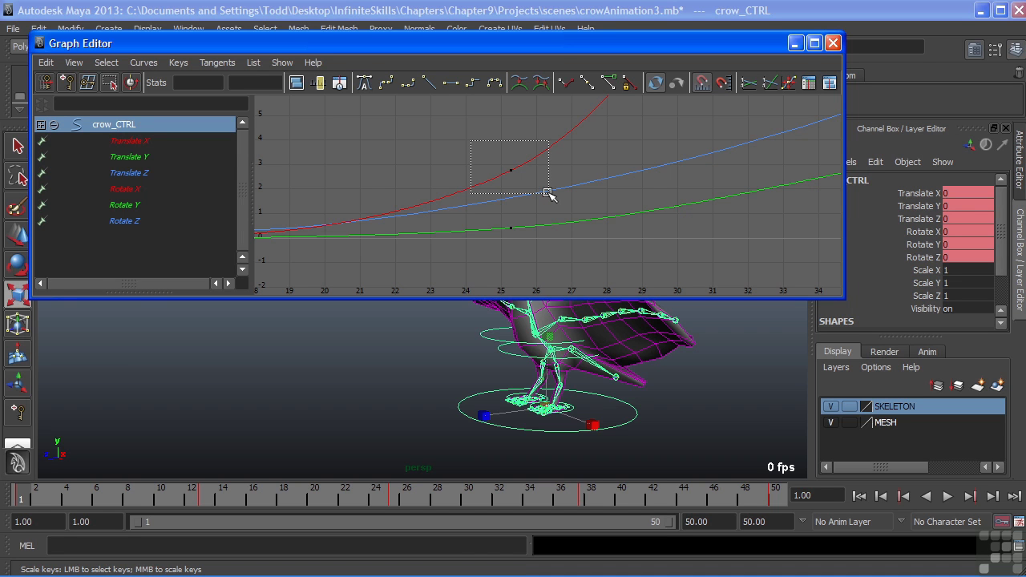
drag(547, 194, 548, 194)
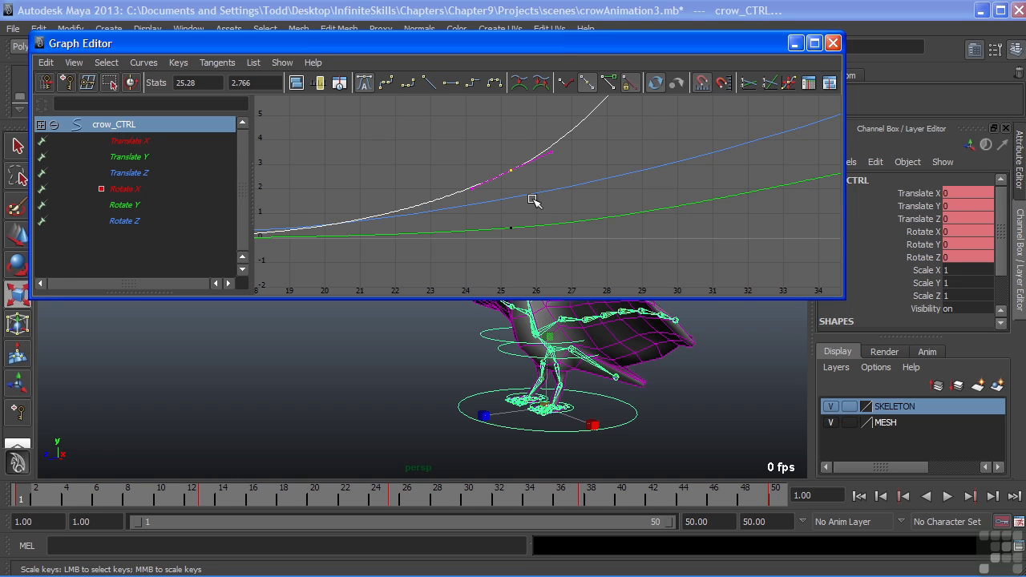
- Check the selected key's 25.28 time value and recentre the curves in the graph view
scroll(534, 200, down, 6)
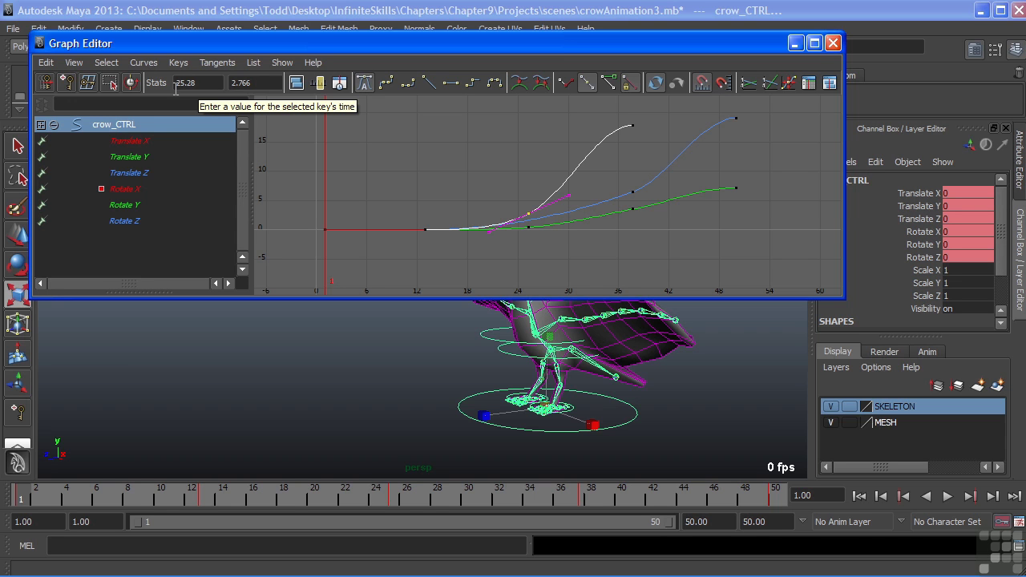
click(199, 82)
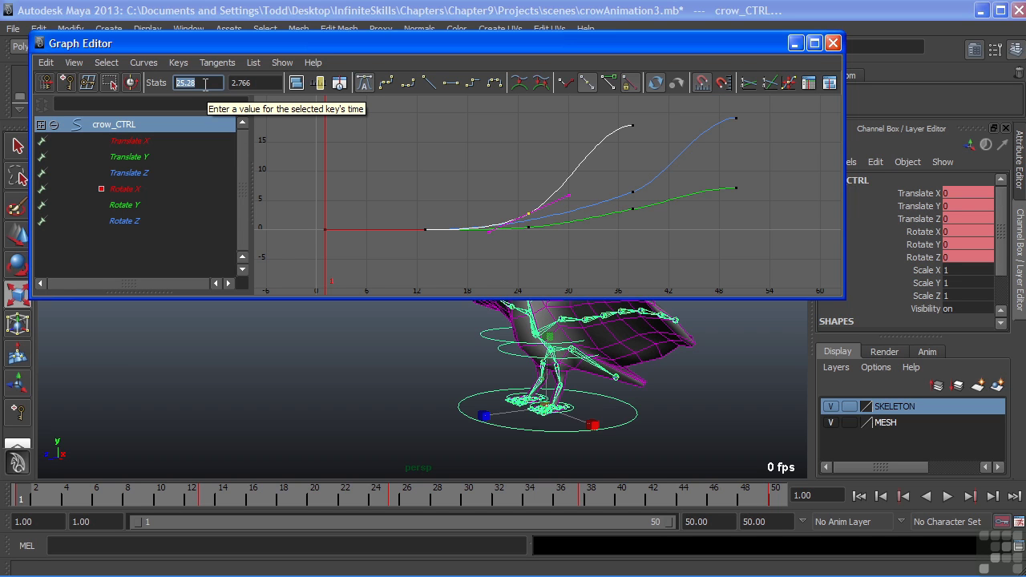
scroll(525, 245, up, 2)
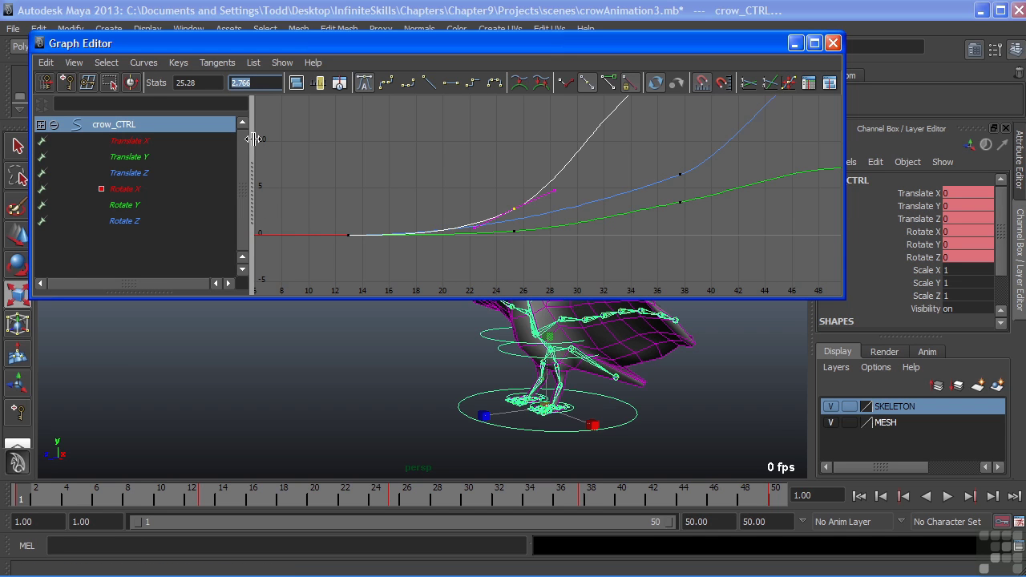
key(r)
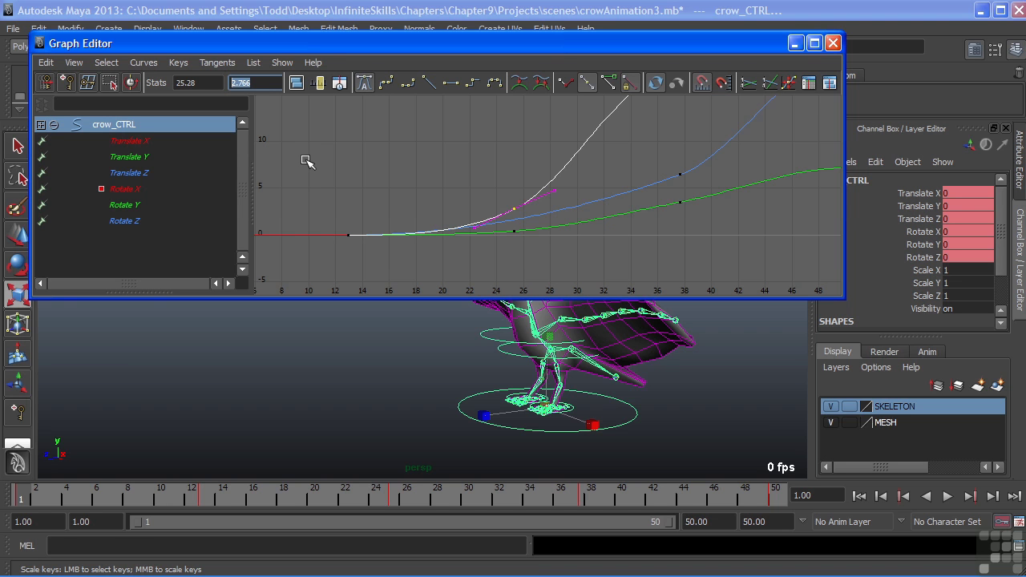
scroll(417, 191, down, 5)
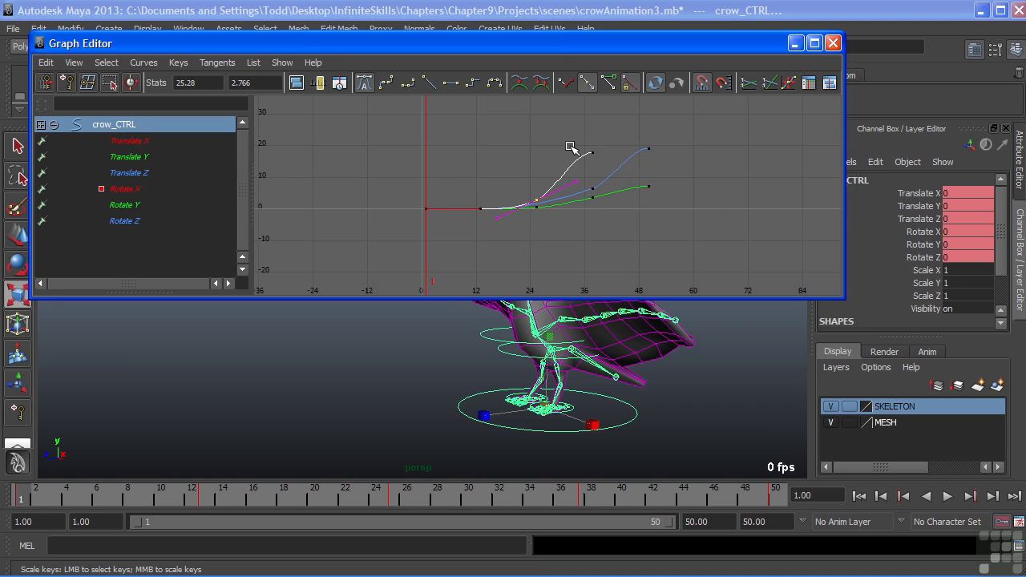
scroll(473, 180, up, 3)
scroll(393, 220, up, 4)
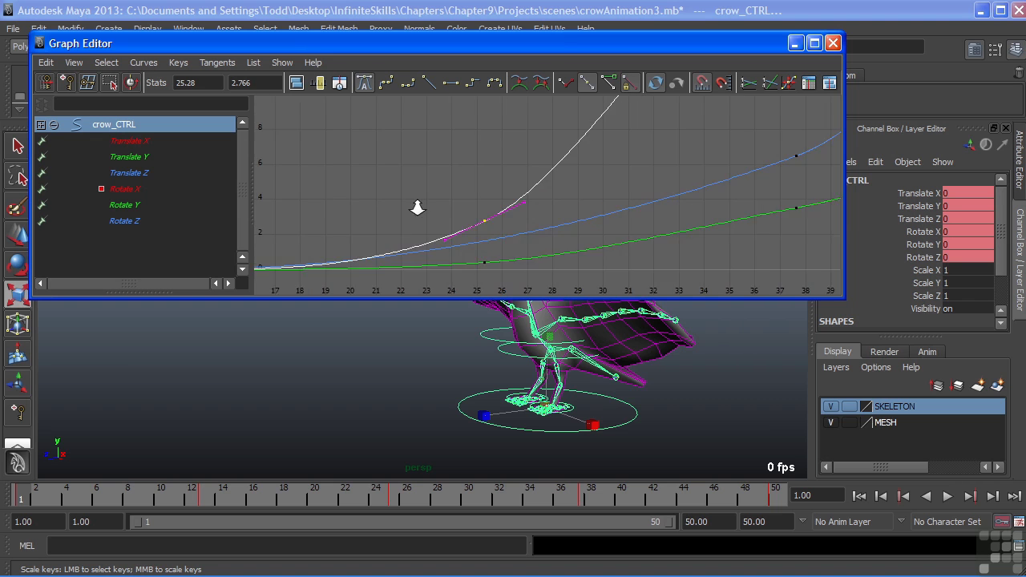
alt+middle_drag(442, 192, 465, 176)
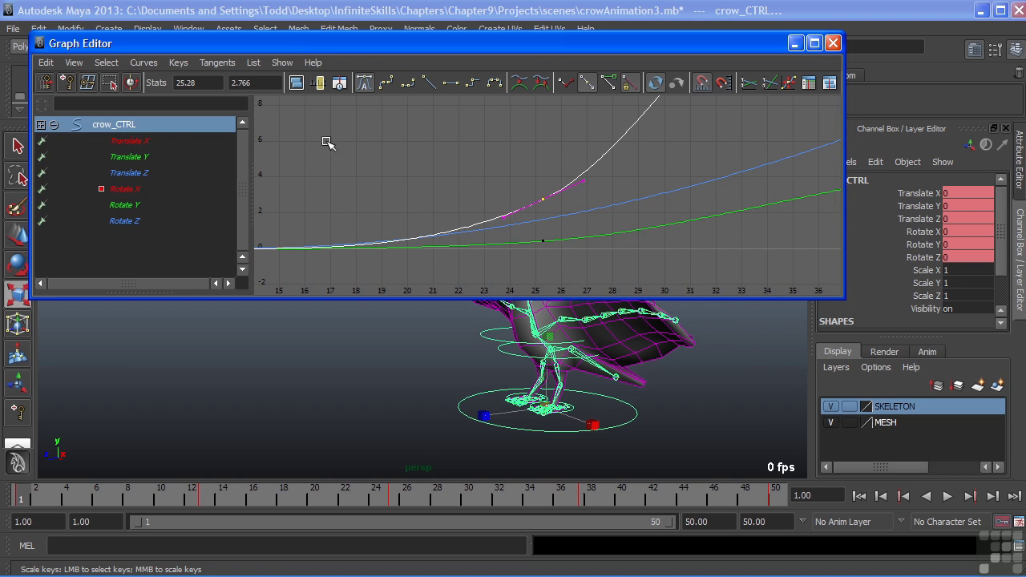
click(126, 190)
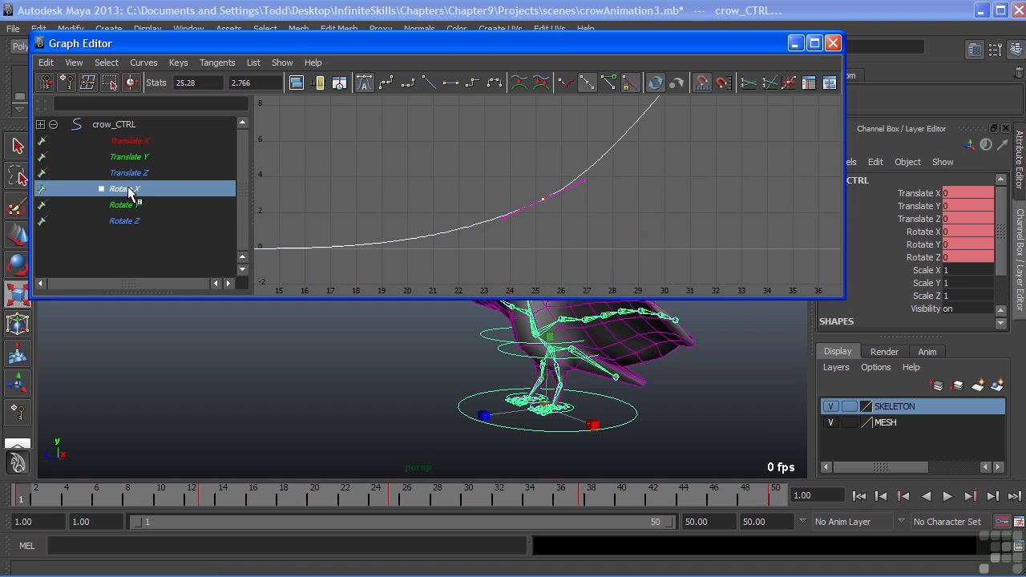
key(f)
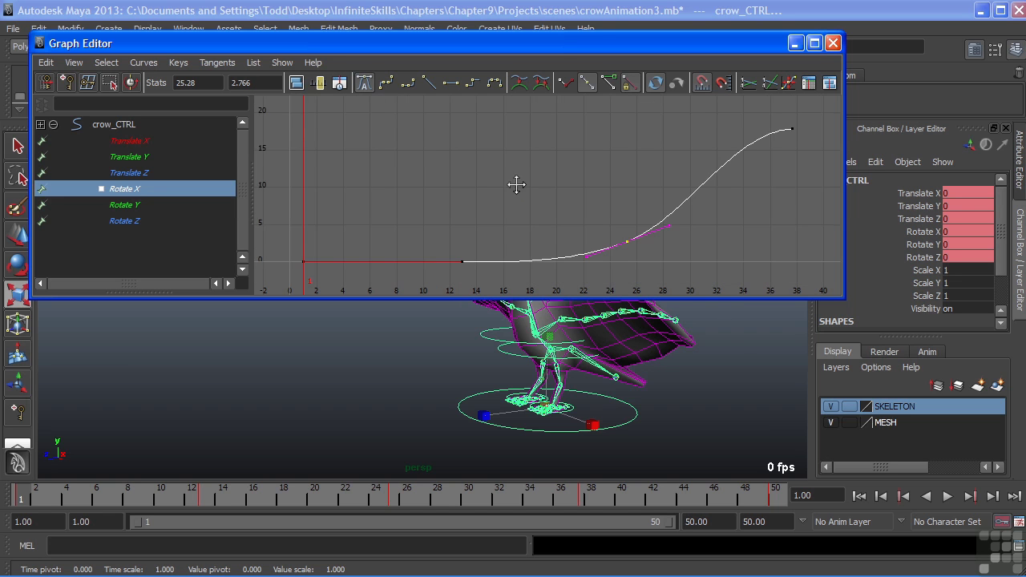
alt+middle_drag(515, 184, 514, 169)
alt+right_drag(519, 191, 492, 190)
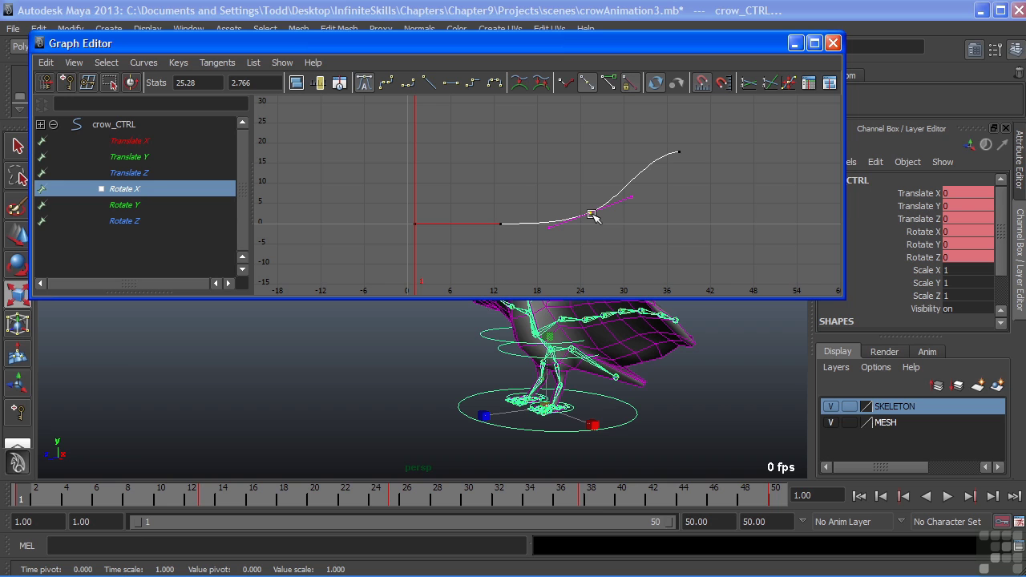
drag(594, 214, 597, 214)
drag(489, 196, 505, 230)
key(r)
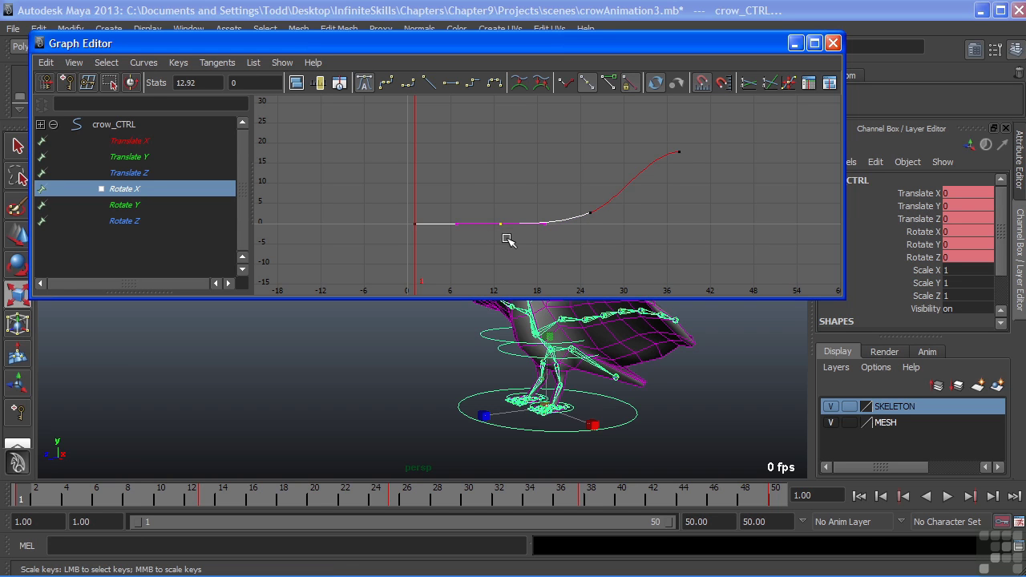
click(591, 214)
alt+right_drag(458, 225, 437, 166)
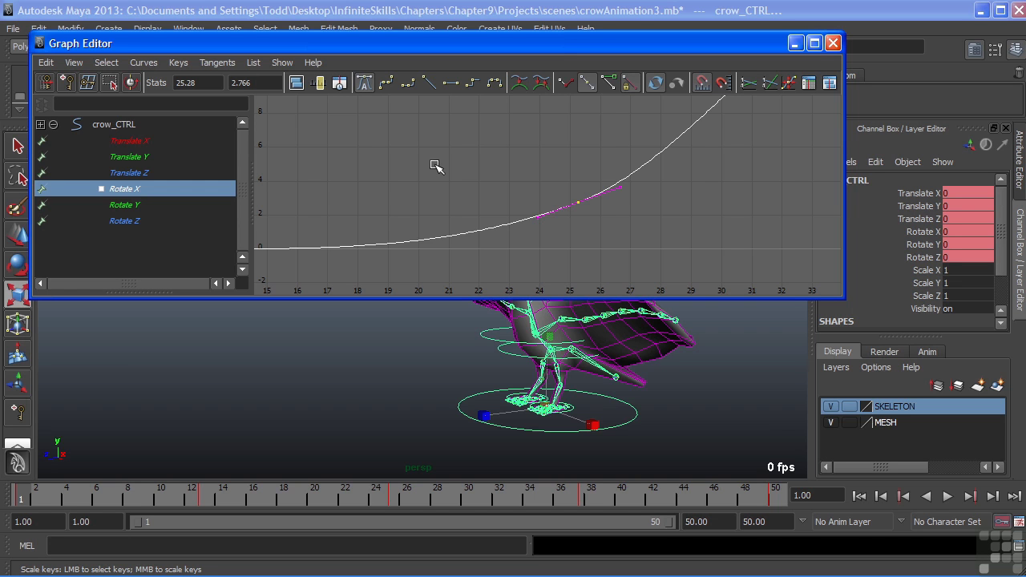
click(538, 151)
drag(538, 151, 619, 237)
click(624, 200)
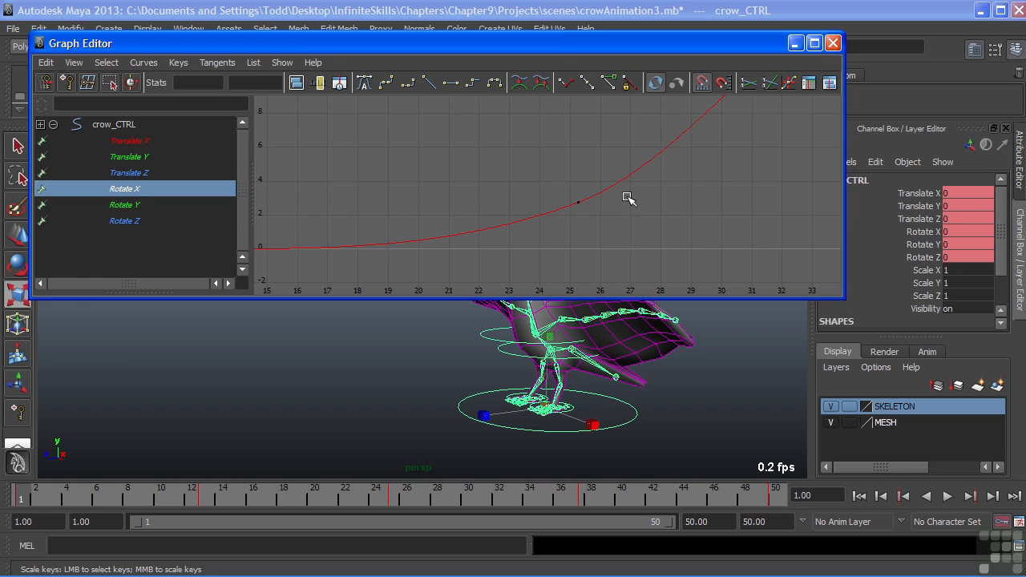
key(a)
scroll(506, 221, up, 3)
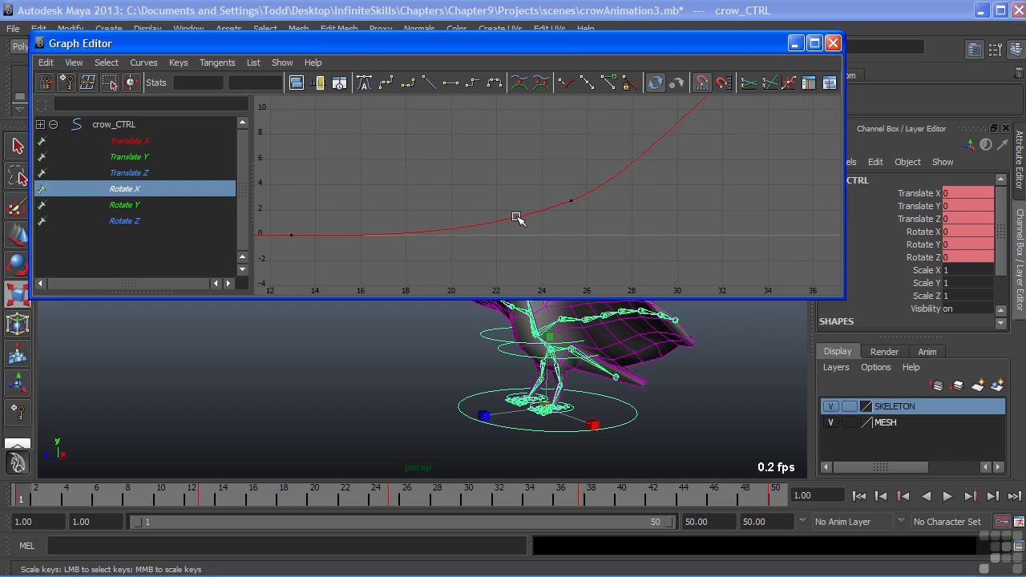
drag(625, 165, 690, 222)
scroll(664, 214, up, 3)
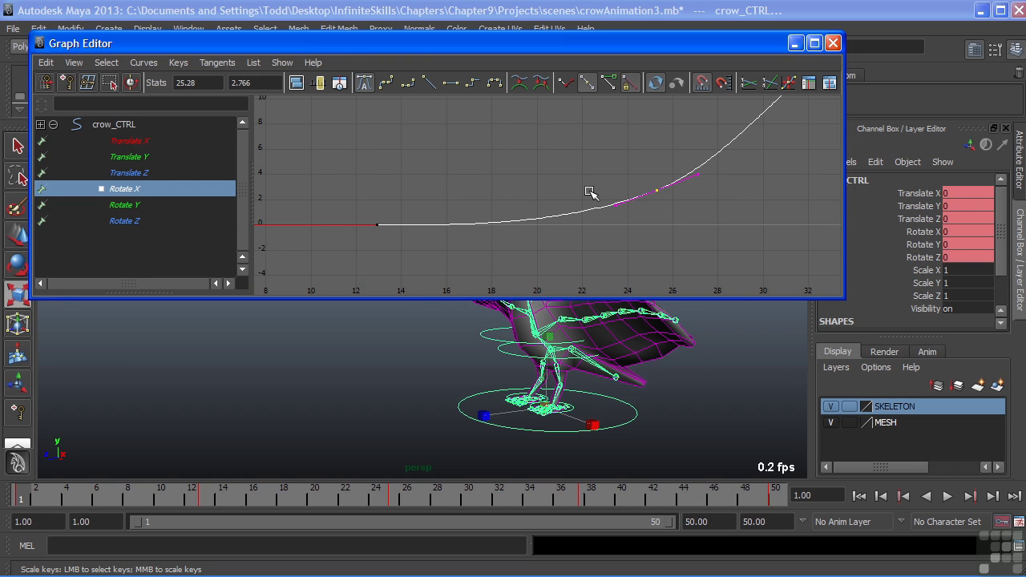
drag(594, 183, 635, 227)
drag(636, 227, 635, 224)
key(ctrl+z)
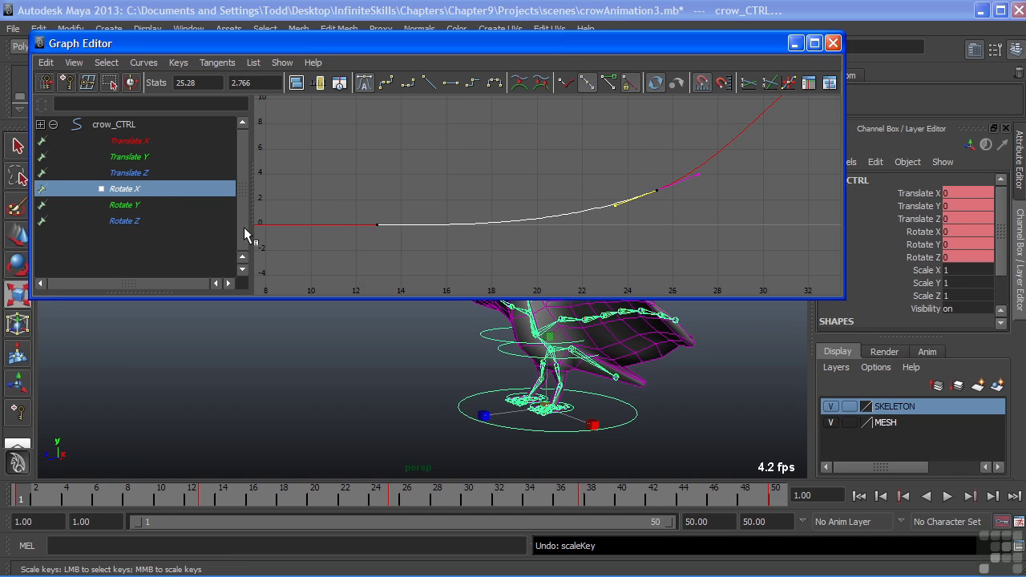
click(17, 235)
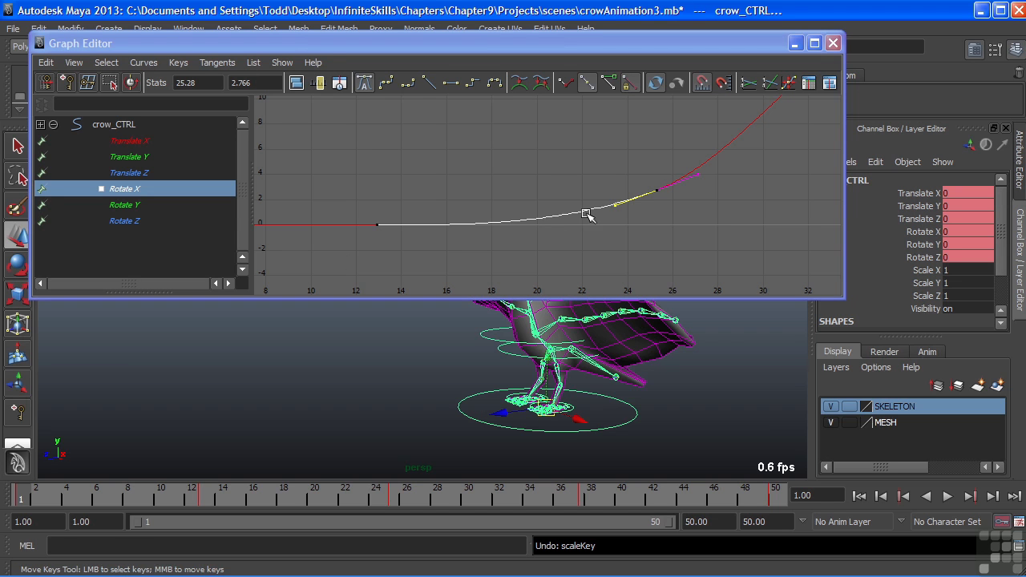
- Undo a trial in-tangent drag, then rotate the frame 25 key's out-tangent to reshape the curve
middle_drag(618, 209, 578, 179)
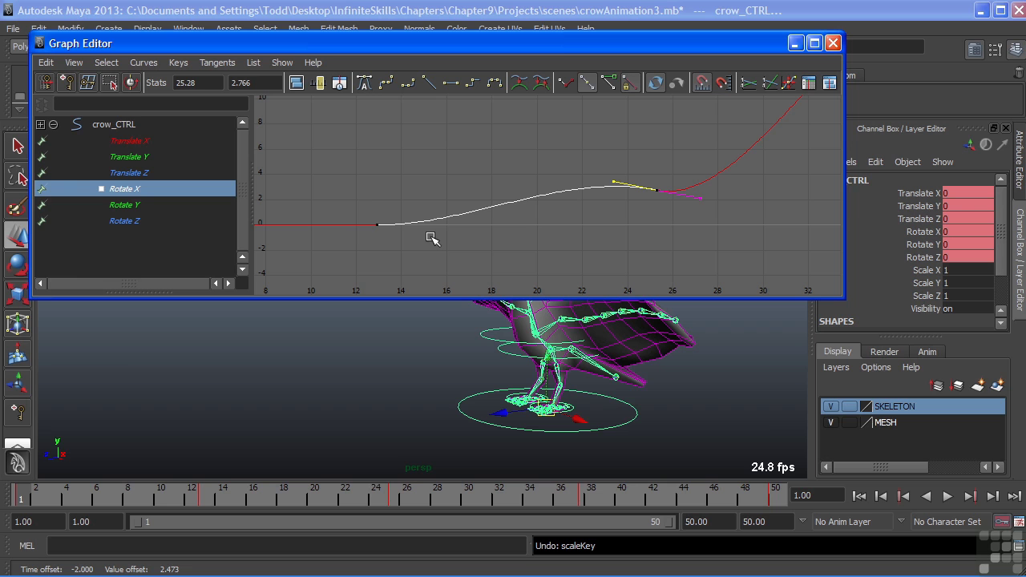
key(ctrl+z)
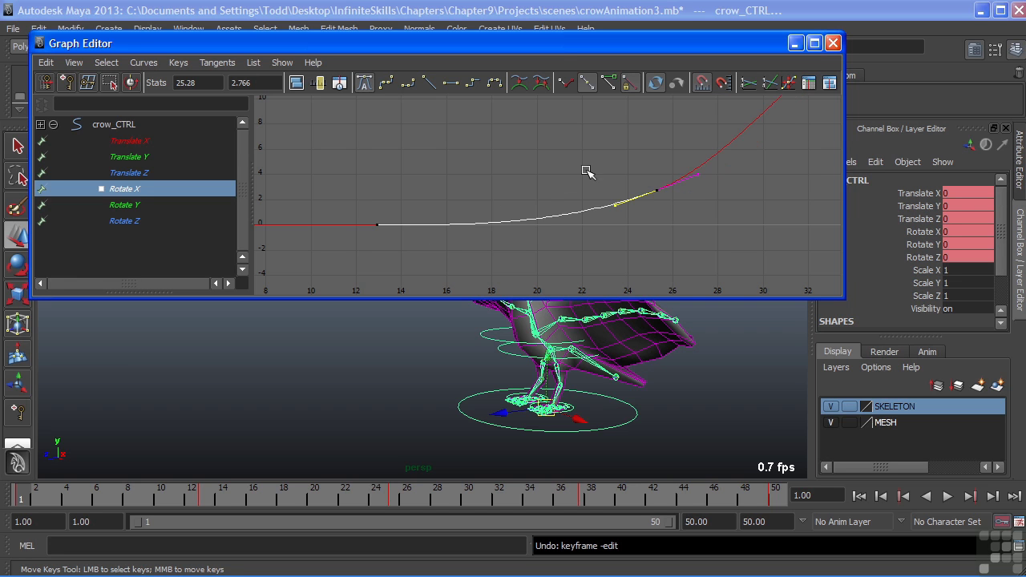
scroll(497, 193, down, 2)
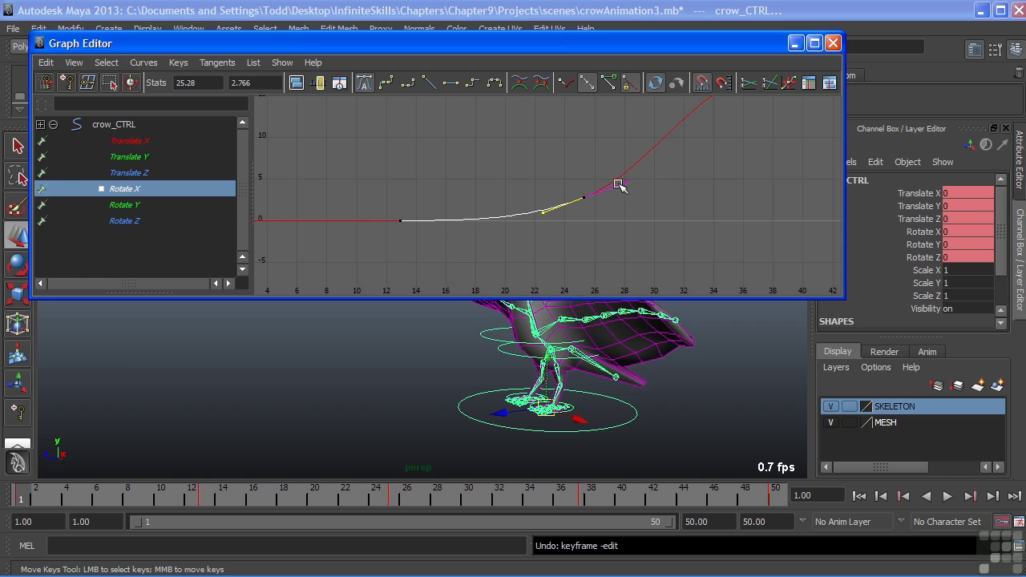
drag(618, 178, 638, 195)
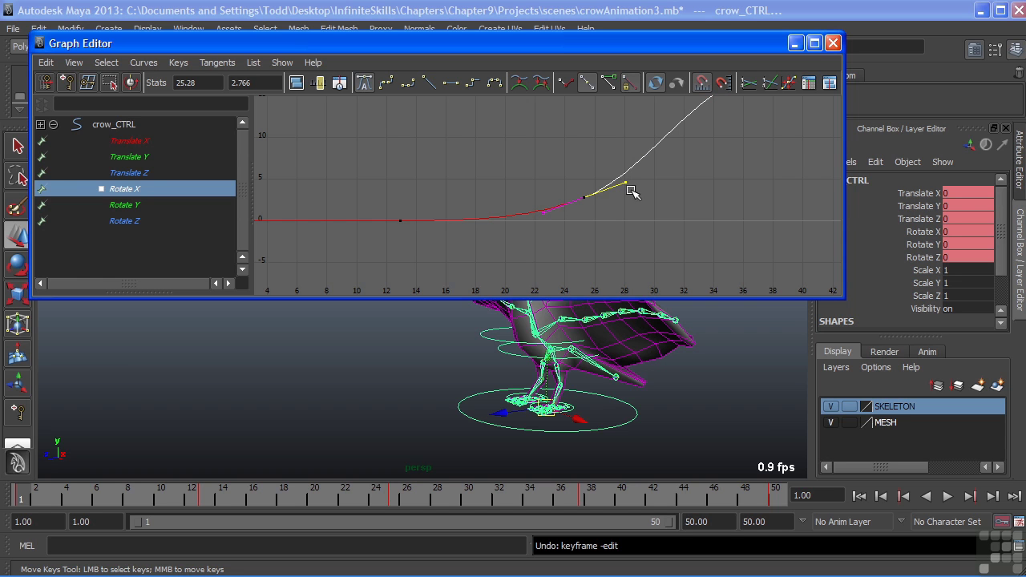
mouse_move(626, 184)
middle_down()
mouse_move(626, 160)
mouse_move(623, 223)
mouse_move(633, 173)
mouse_move(639, 201)
mouse_move(632, 183)
mouse_move(639, 189)
middle_up()
drag(585, 200, 604, 228)
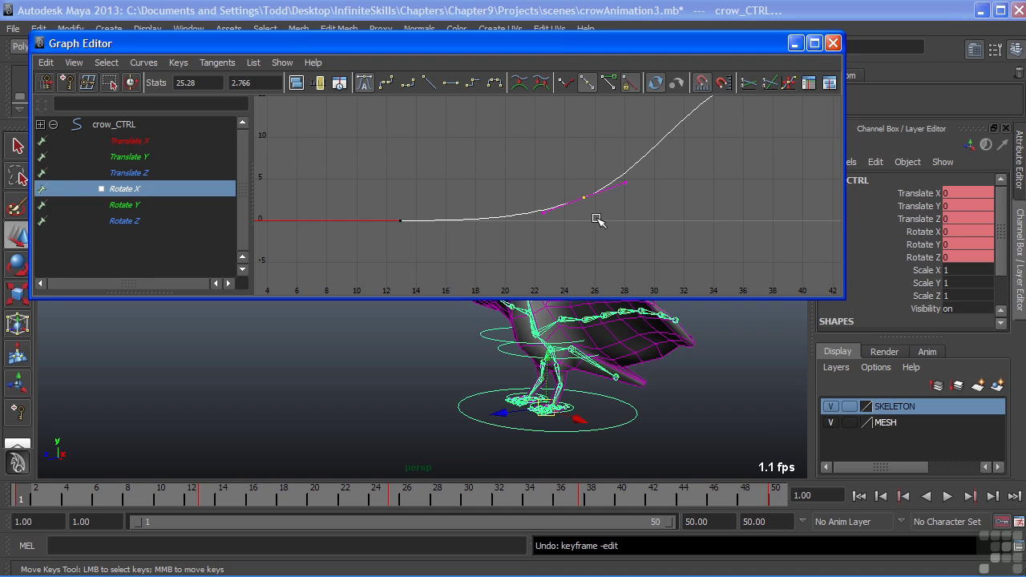
mouse_move(591, 212)
middle_down()
mouse_move(587, 192)
mouse_move(534, 220)
mouse_move(608, 201)
mouse_move(527, 245)
mouse_move(611, 165)
mouse_move(573, 238)
mouse_move(602, 207)
middle_up()
middle_drag(318, 152, 360, 171)
key(ctrl+z)
mouse_move(594, 198)
middle_down()
mouse_move(564, 184)
mouse_move(594, 161)
mouse_move(609, 165)
mouse_move(590, 194)
mouse_move(623, 190)
mouse_move(623, 199)
mouse_move(591, 158)
mouse_move(575, 208)
mouse_move(600, 184)
mouse_move(582, 160)
mouse_move(600, 197)
mouse_move(588, 201)
middle_up()
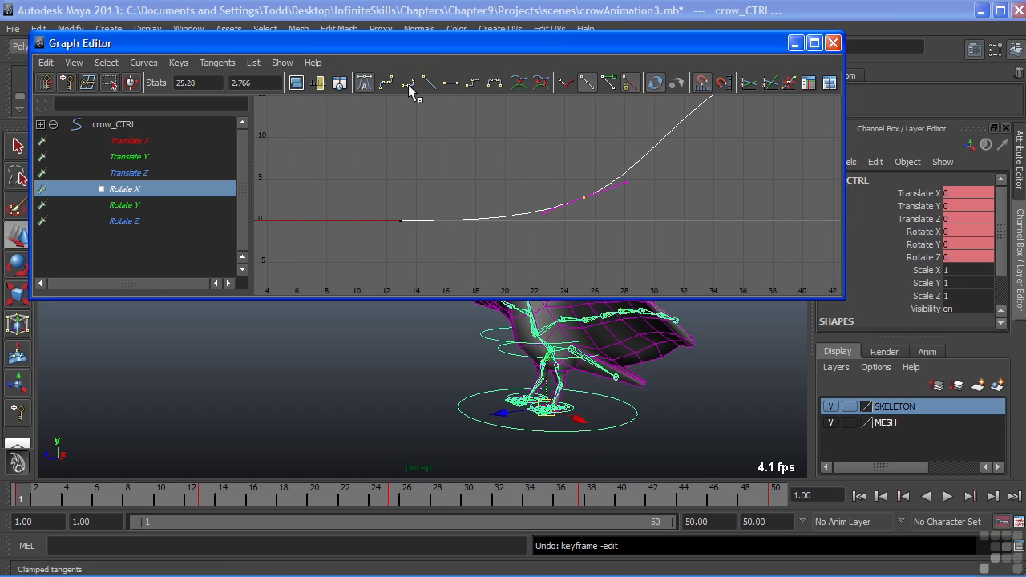
- Set the 25.28 Rotate X key to Flat tangents, levelling the curve around it
click(451, 83)
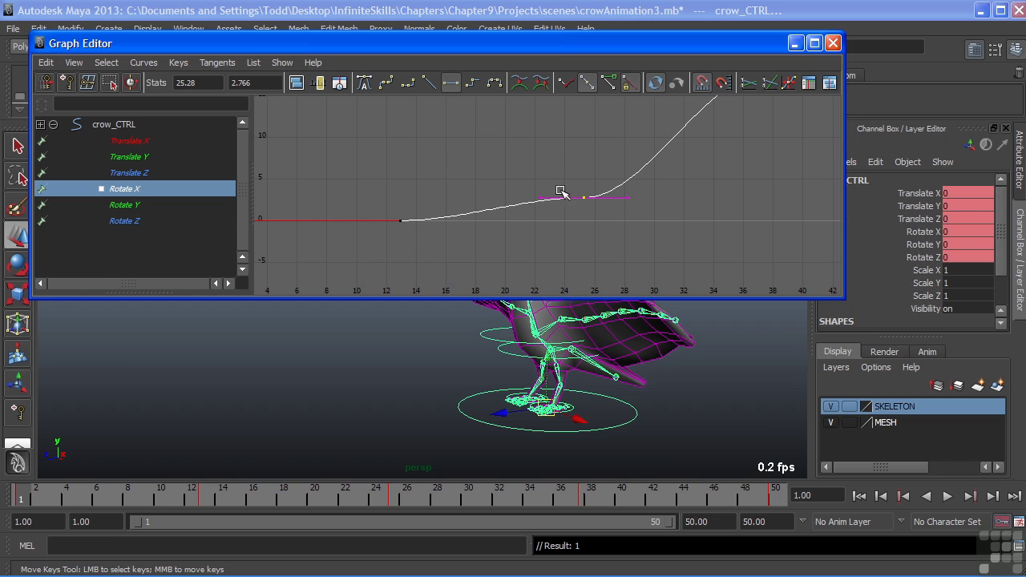
- Switch the 25.28 key back to Auto tangents and nudge its tangent handle slightly
click(363, 81)
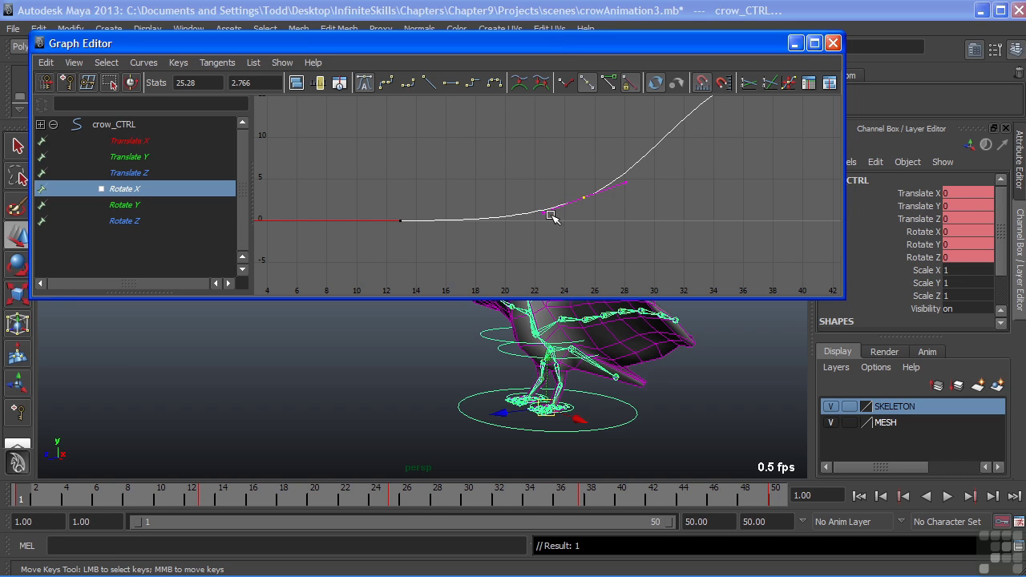
middle_drag(619, 180, 609, 196)
- Break the key's tangents, swing the in-tangent up into a hump near 8, and reselect the key
click(566, 84)
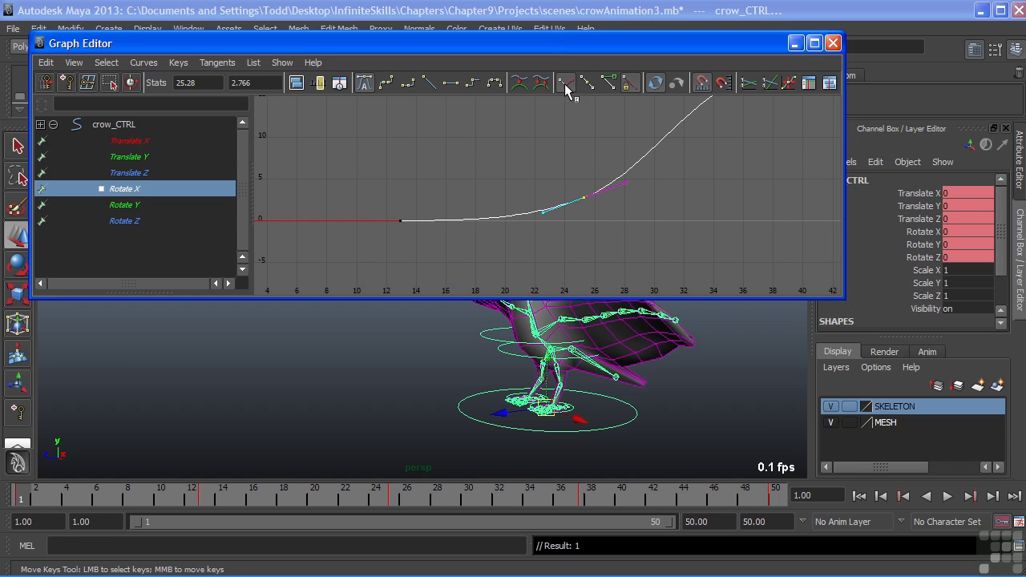
click(543, 213)
middle_drag(542, 215, 548, 134)
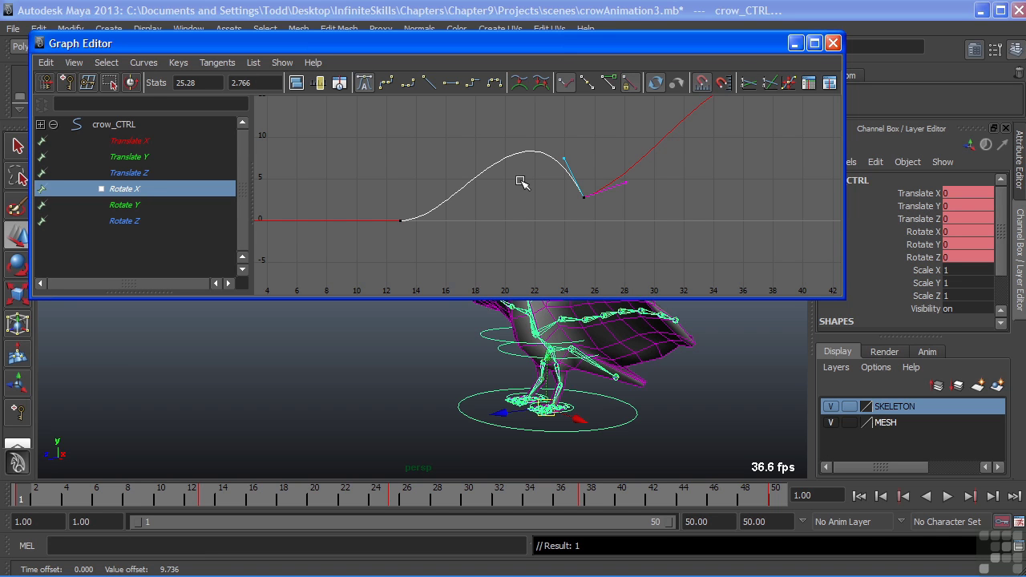
drag(573, 172, 603, 221)
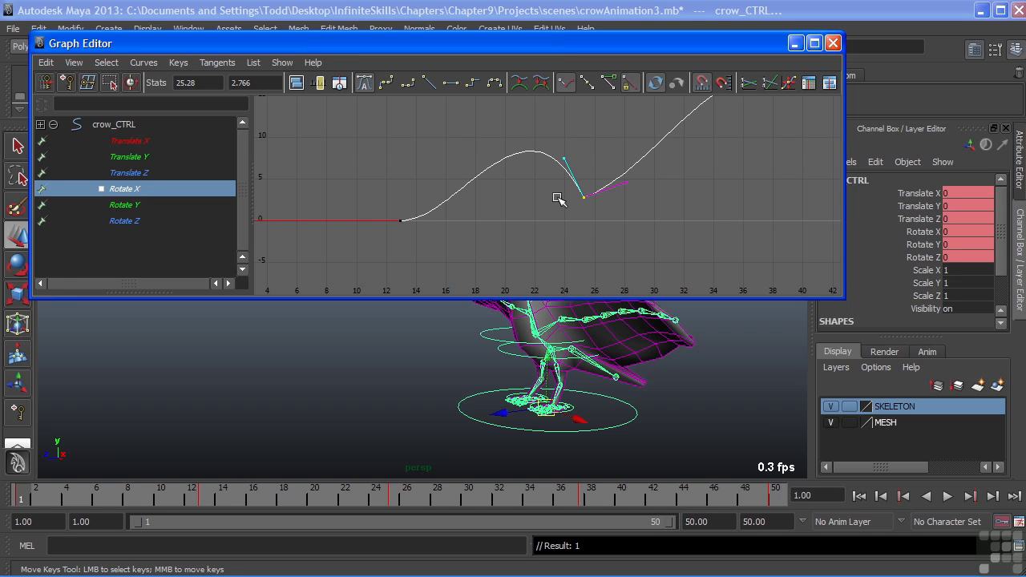
- Unify the key's tangents, rotate the in-tangent to lower the hump, then undo the last adjustment
click(588, 83)
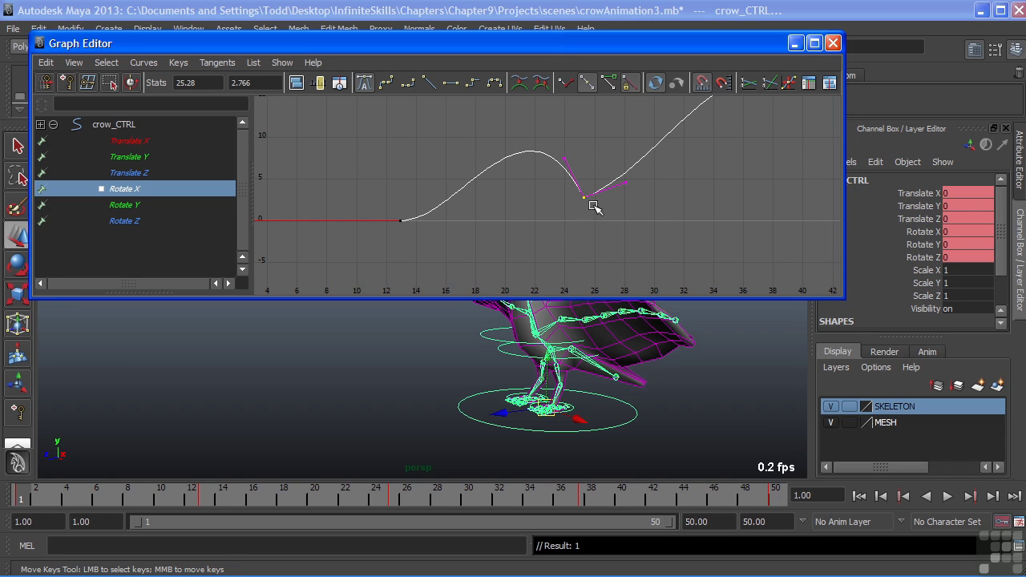
drag(550, 144, 571, 166)
mouse_move(565, 160)
middle_down()
mouse_move(545, 187)
mouse_move(554, 198)
mouse_move(559, 157)
mouse_move(541, 178)
mouse_move(553, 168)
middle_up()
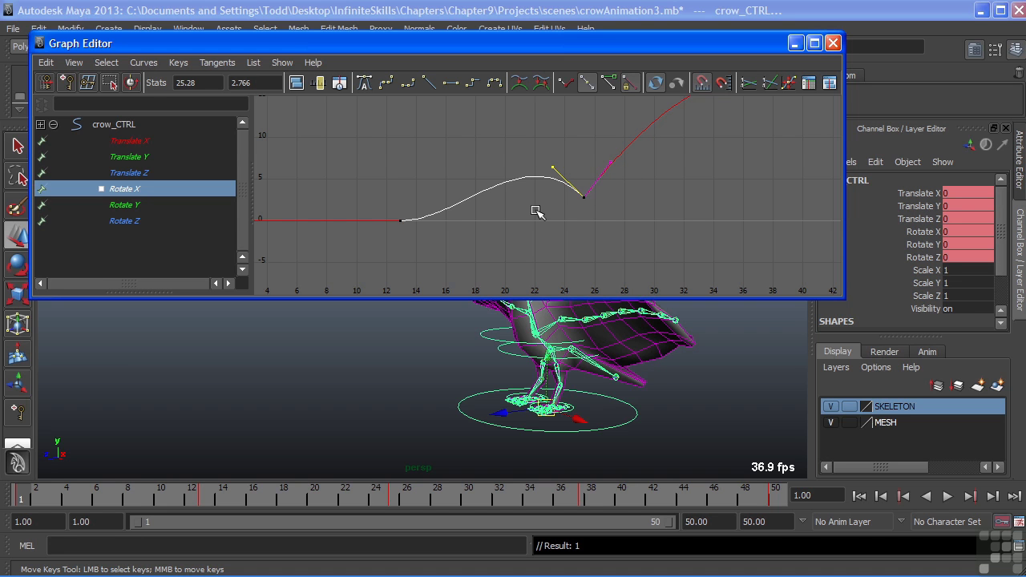
key(ctrl+z)
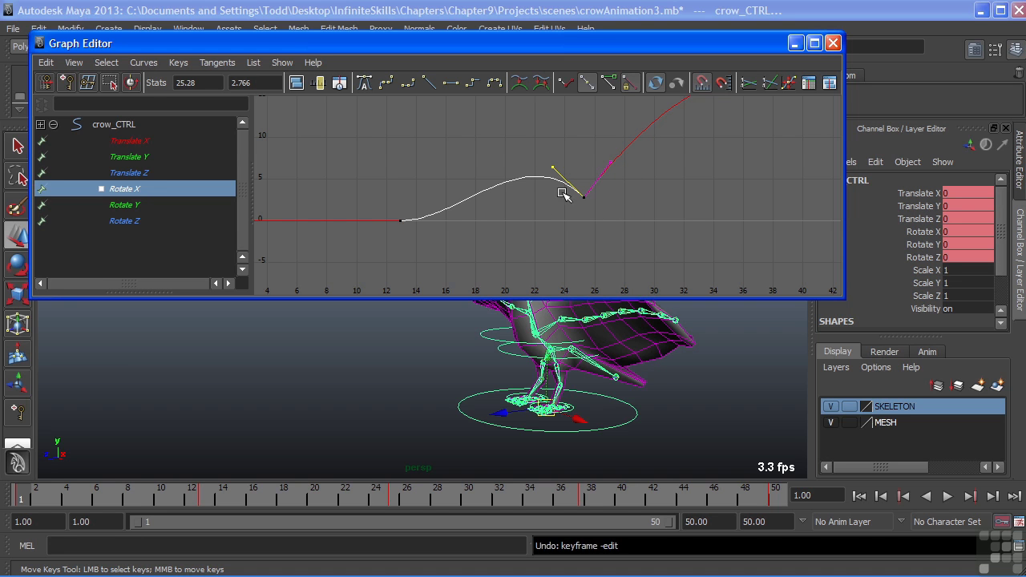
- Set the frame 25 key (value 25.28) back to auto tangents to remove the curve's hump
click(585, 198)
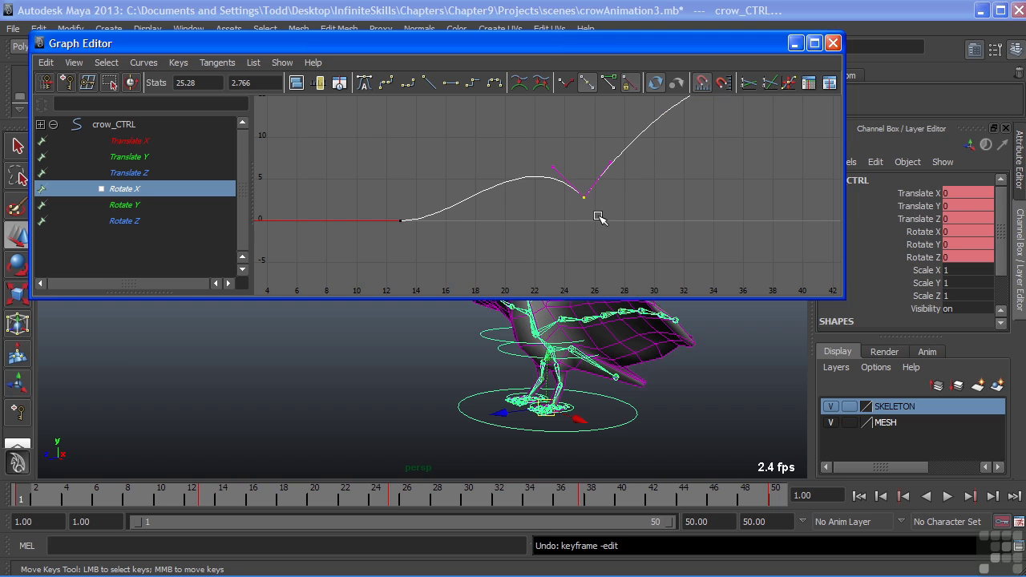
click(365, 83)
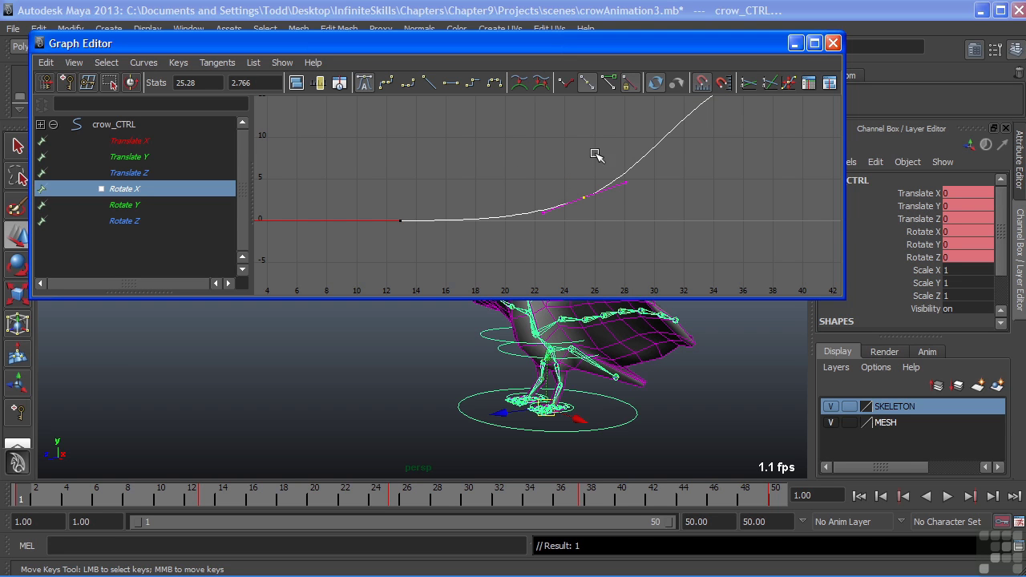